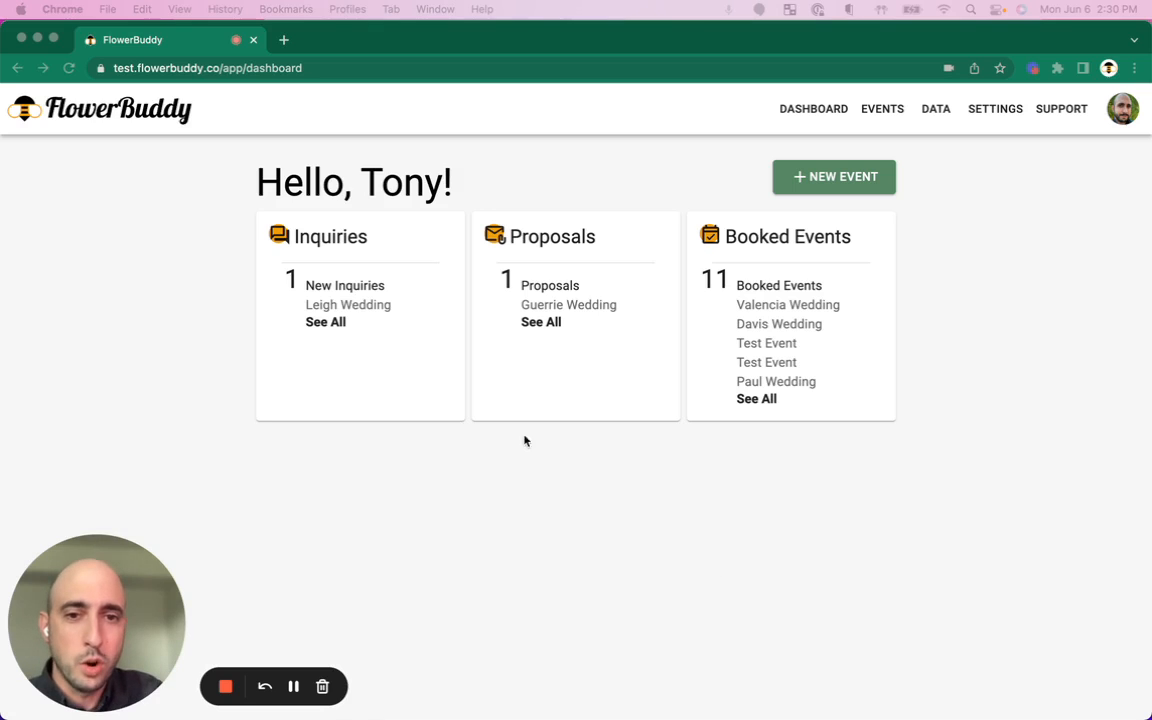
# Open the Proposal section of the business settings and look over its document and section options
pyautogui.click(1011, 117)
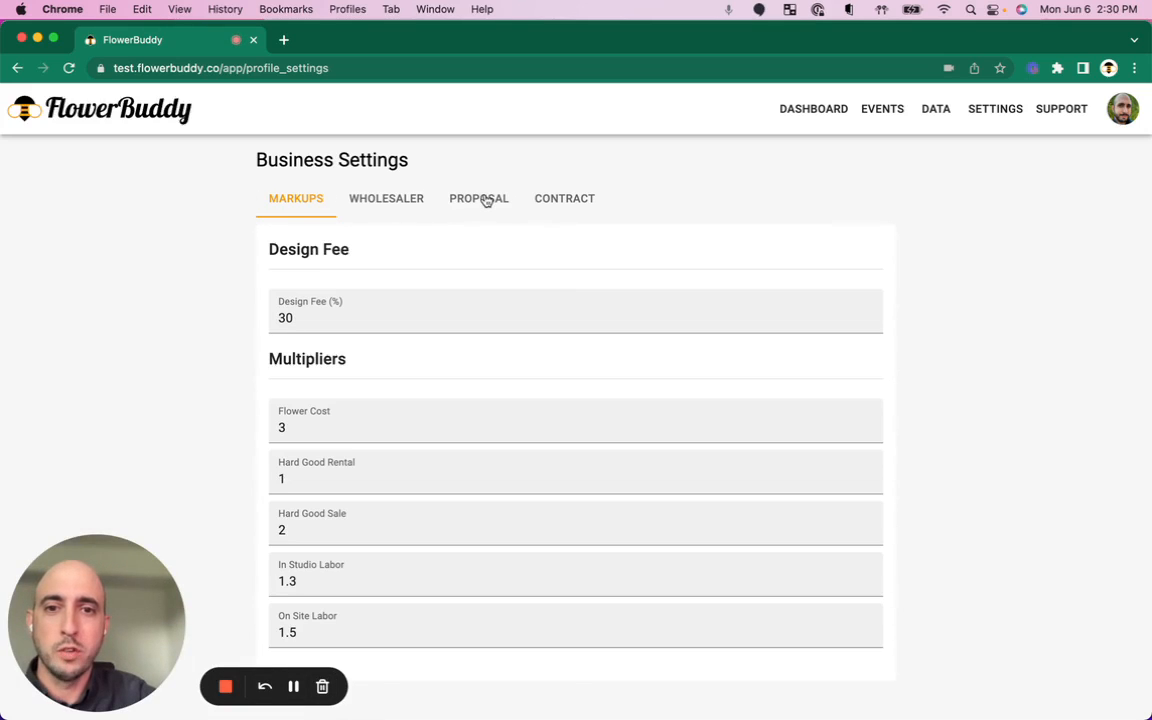
pyautogui.click(485, 201)
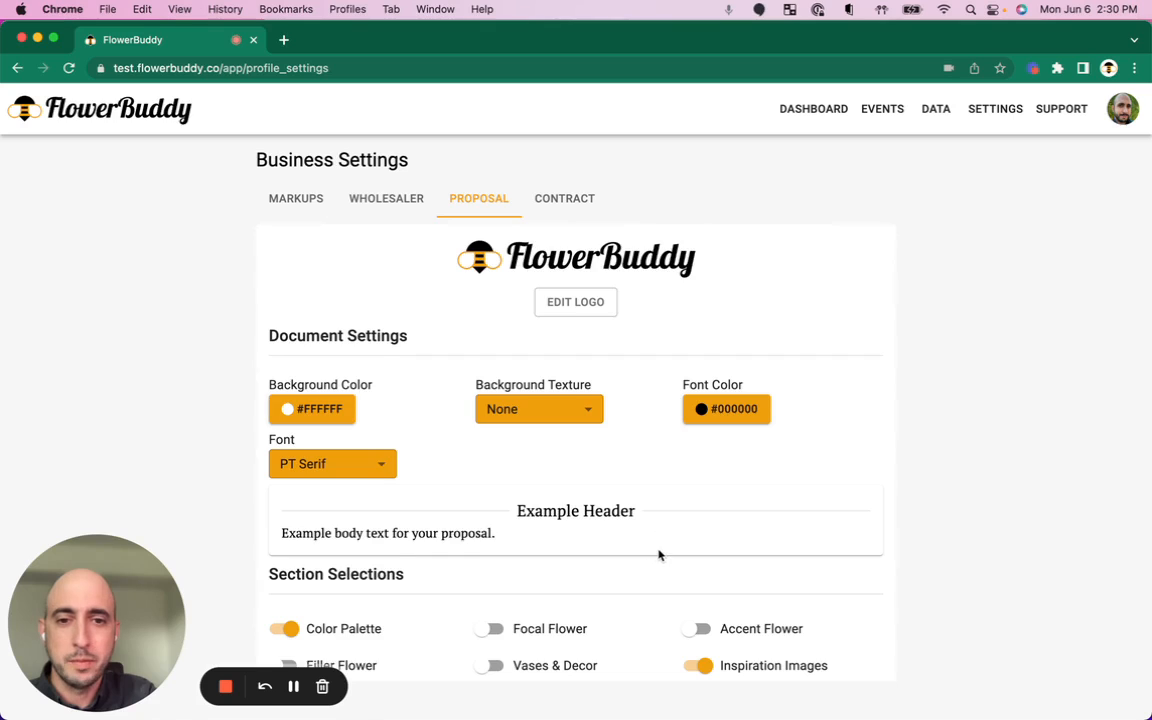
pyautogui.scroll(-3, 658, 553)
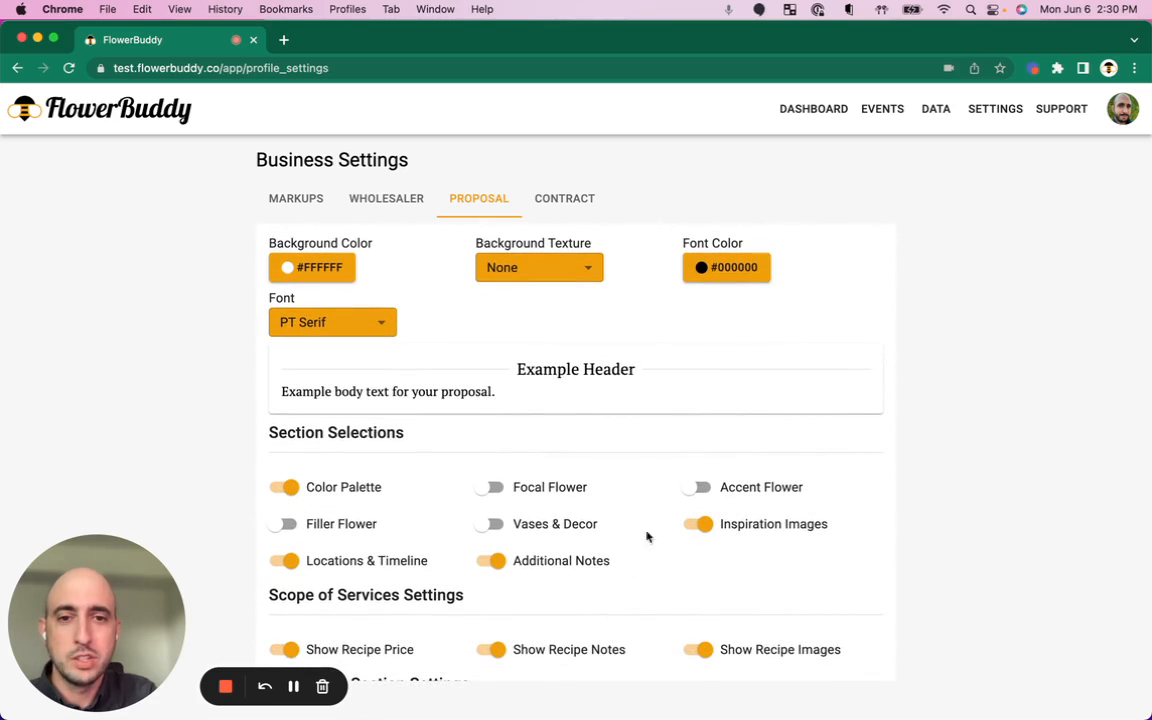
pyautogui.scroll(1, 644, 337)
pyautogui.scroll(1, 644, 336)
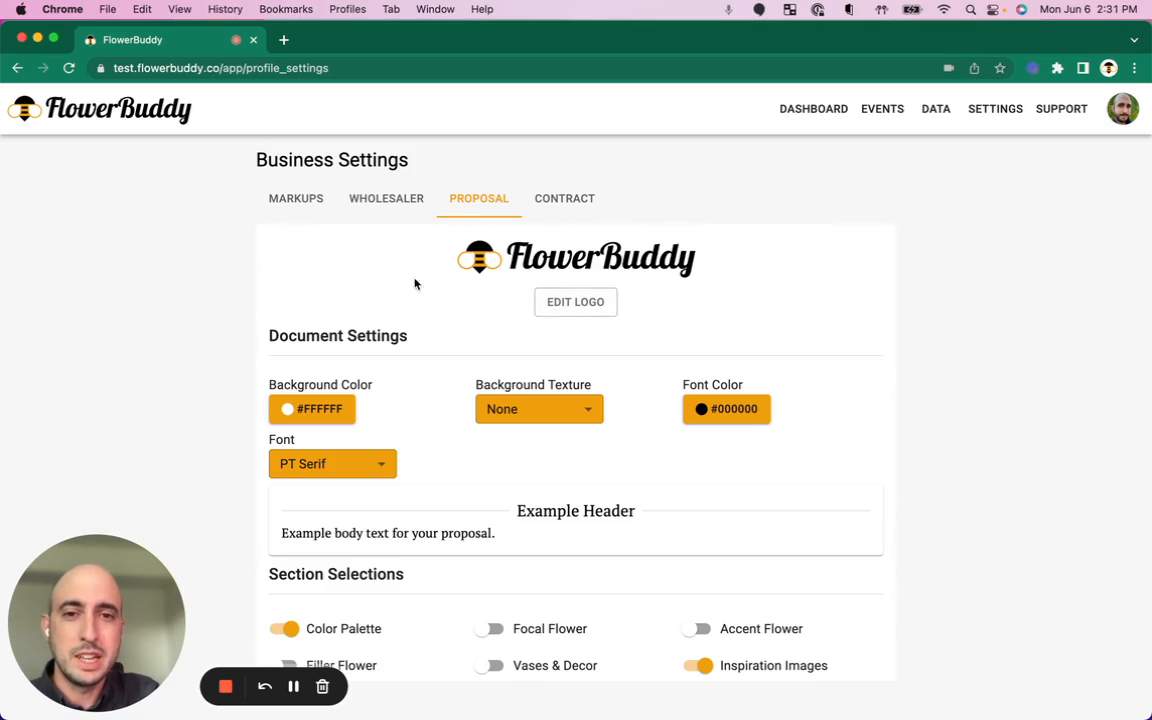
# Replace the proposal logo with Logo White Background.png from the Profile Pic folder, cropped around the whole bee
pyautogui.click(582, 303)
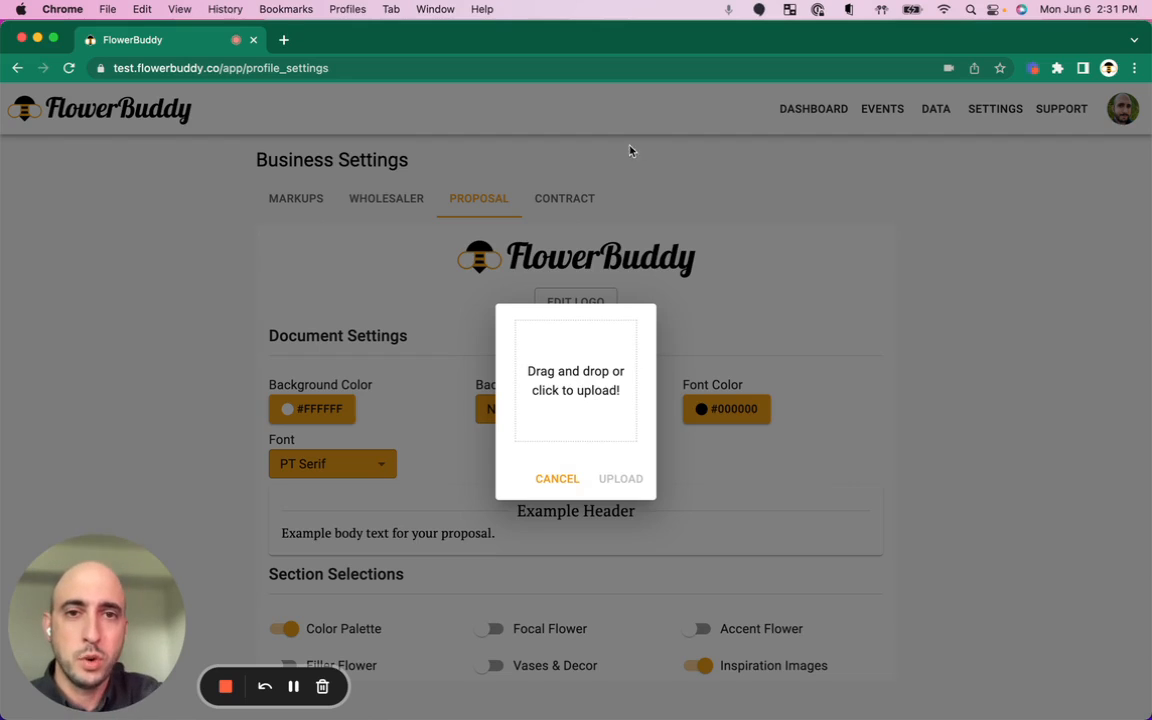
pyautogui.moveTo(563, 44); pyautogui.dragTo(1148, 173)
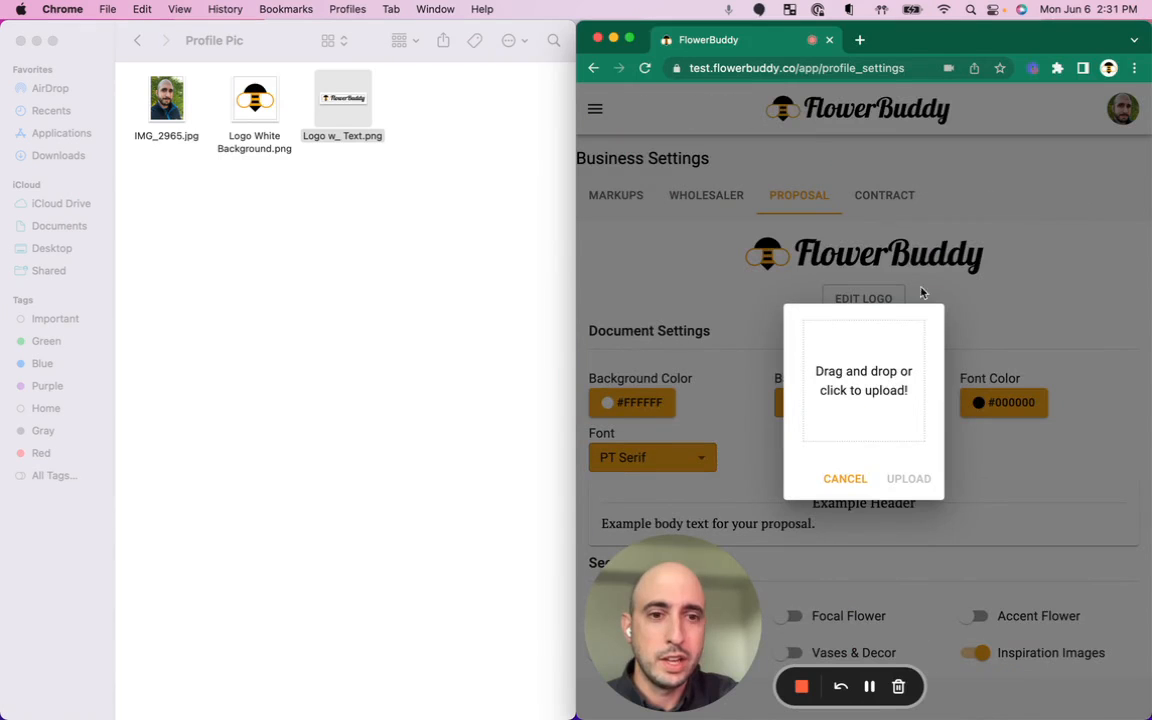
pyautogui.click(348, 336)
pyautogui.moveTo(258, 102); pyautogui.dragTo(850, 372)
pyautogui.moveTo(654, 190); pyautogui.dragTo(1080, 572)
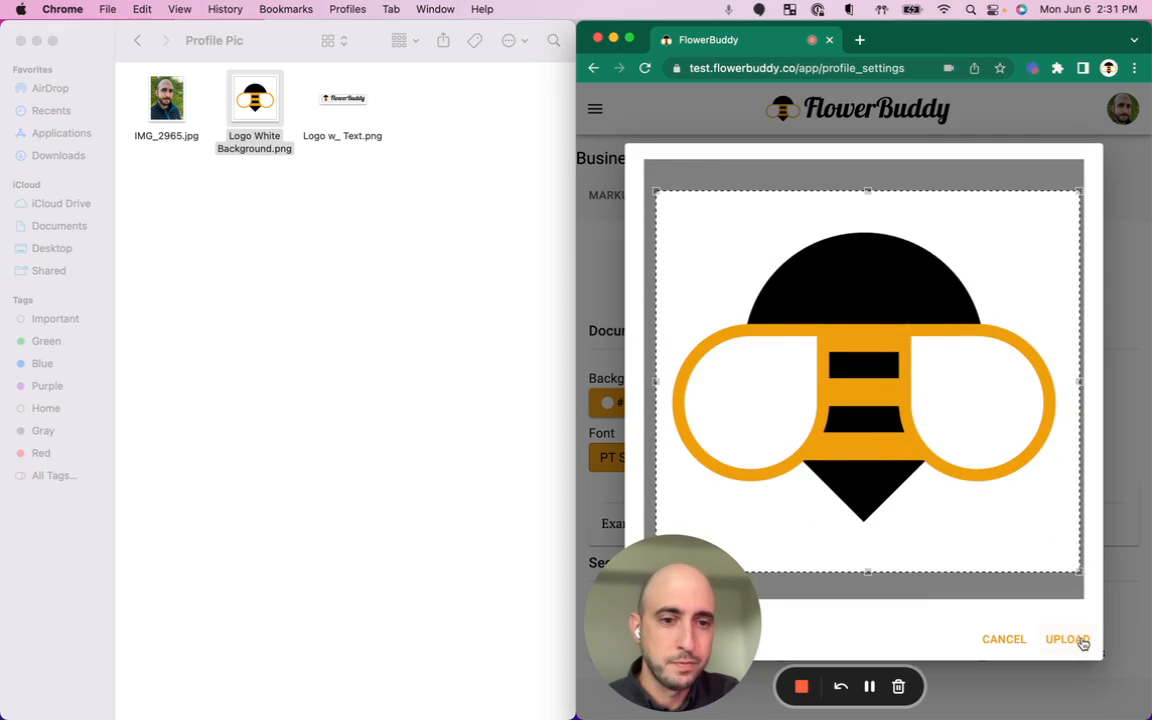
pyautogui.click(1066, 639)
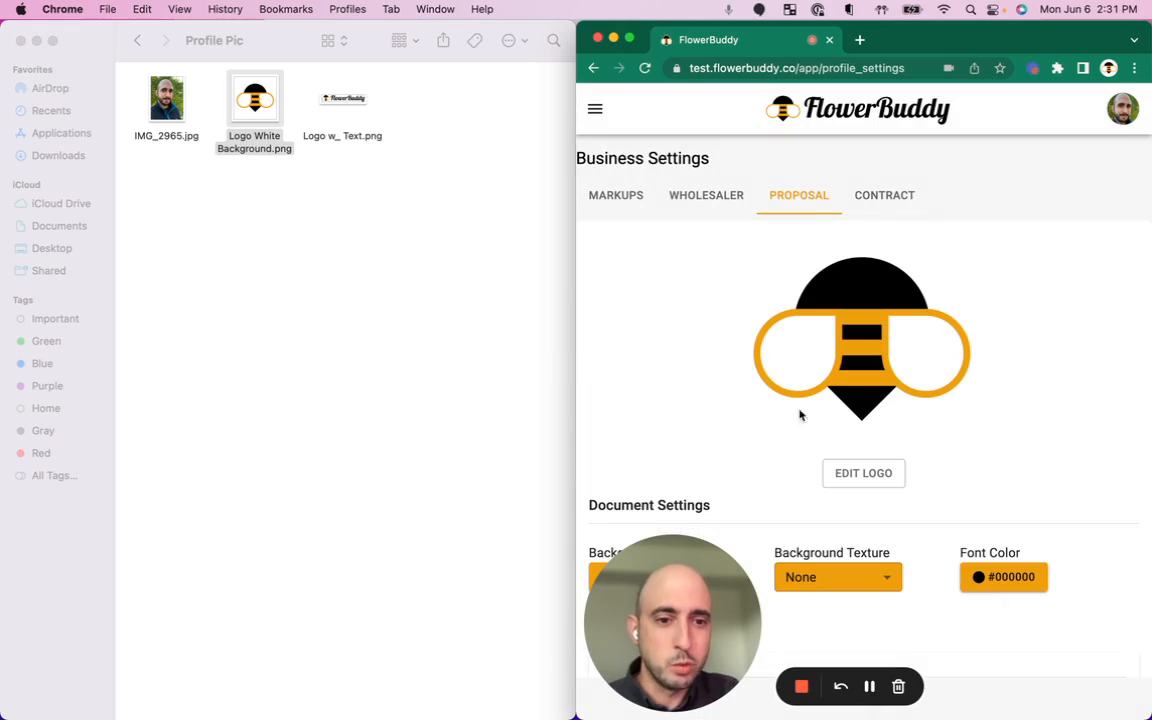
pyautogui.moveTo(901, 42); pyautogui.dragTo(739, 4)
# Set the proposal's background color to #AB956D and its background texture to Cardboard Flat
pyautogui.scroll(-4, 571, 492)
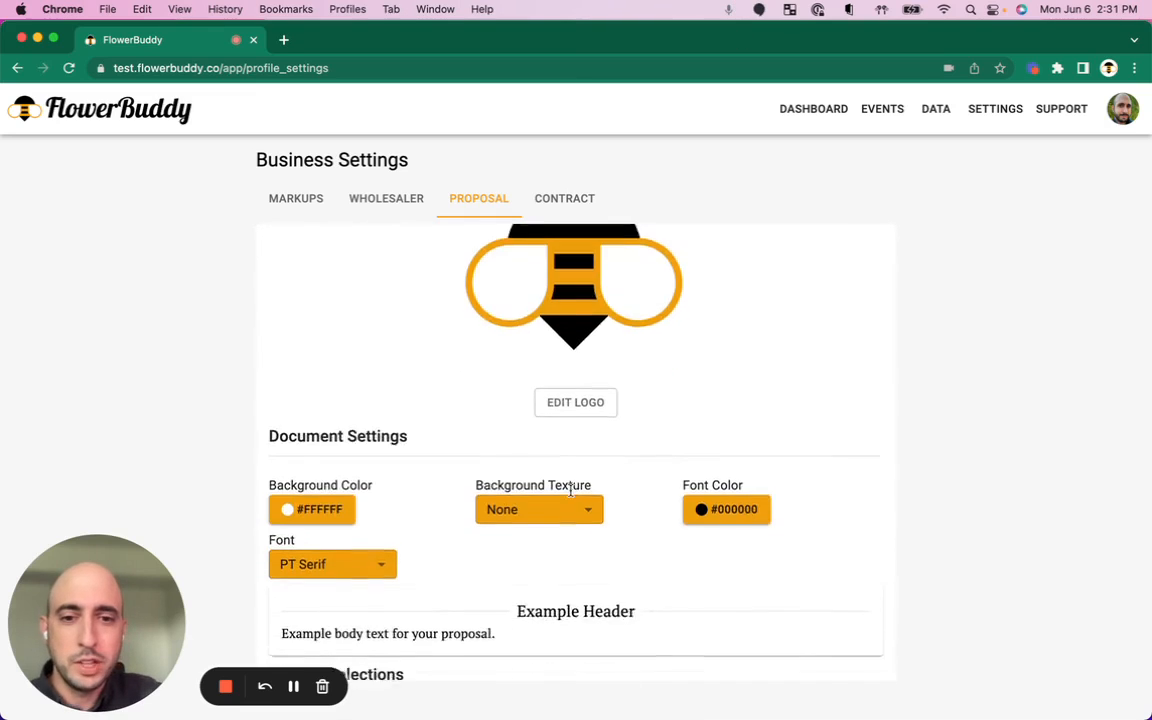
pyautogui.scroll(-2, 571, 489)
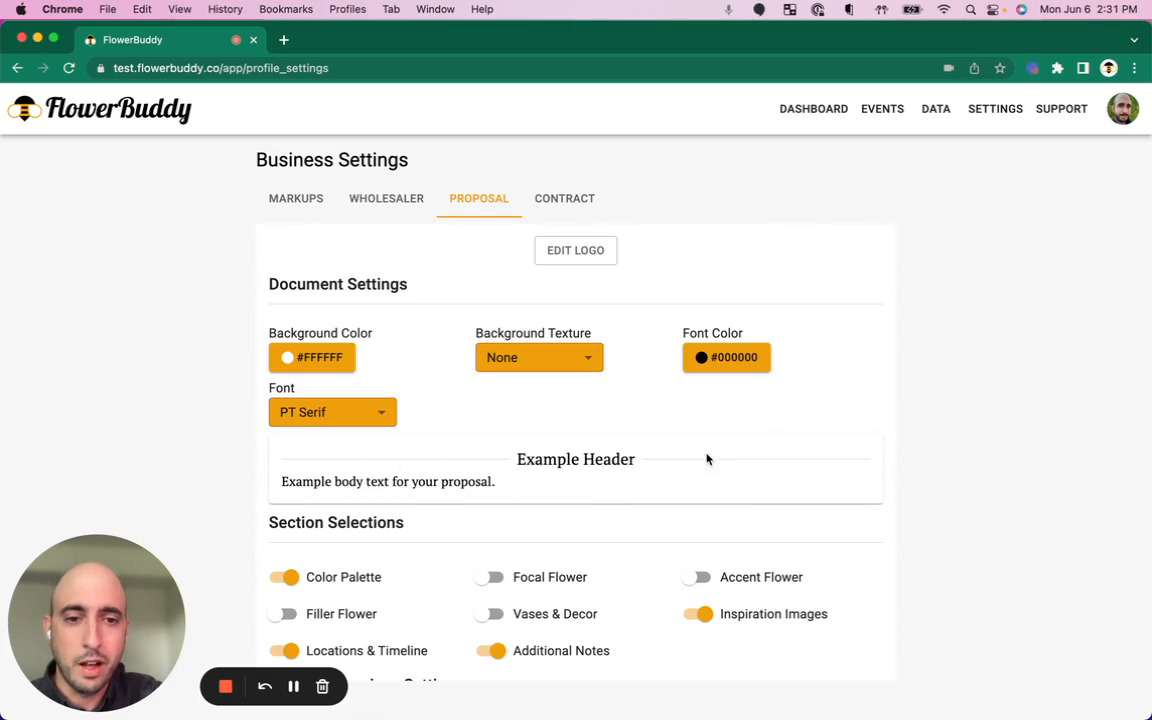
pyautogui.click(326, 358)
pyautogui.moveTo(575, 321); pyautogui.dragTo(552, 332)
pyautogui.click(600, 527)
pyautogui.click(520, 357)
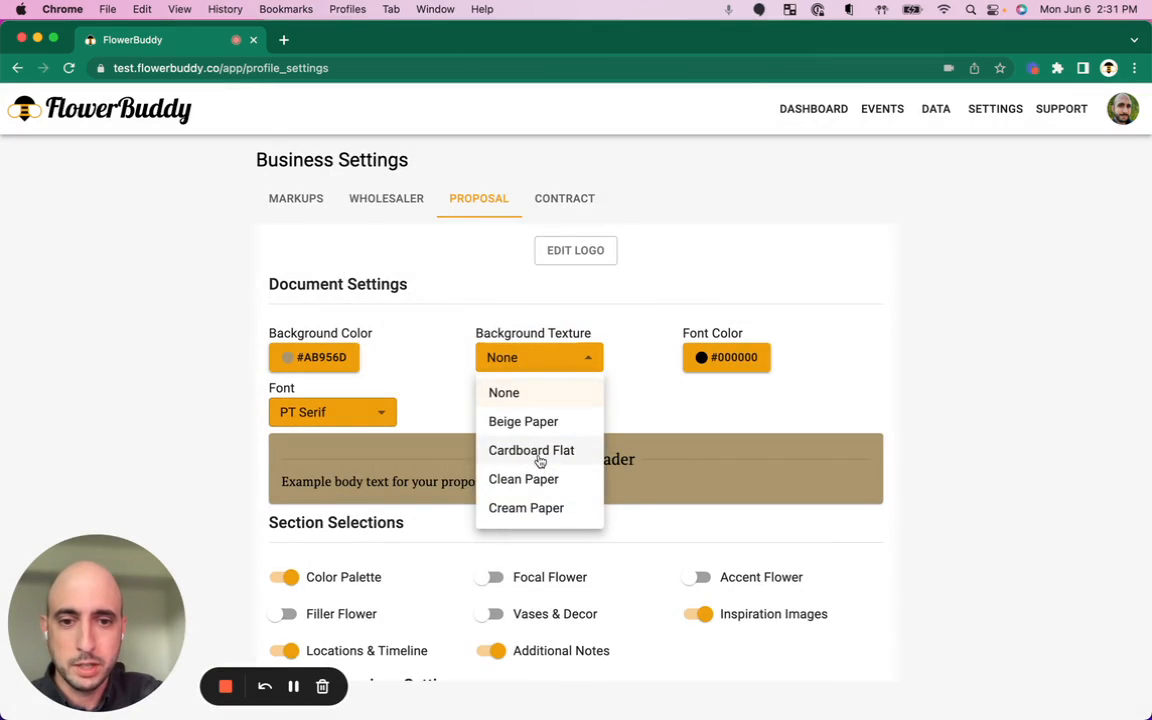
pyautogui.click(533, 455)
# Set the proposal's font color to #F8F8F8
pyautogui.click(706, 369)
pyautogui.click(495, 294)
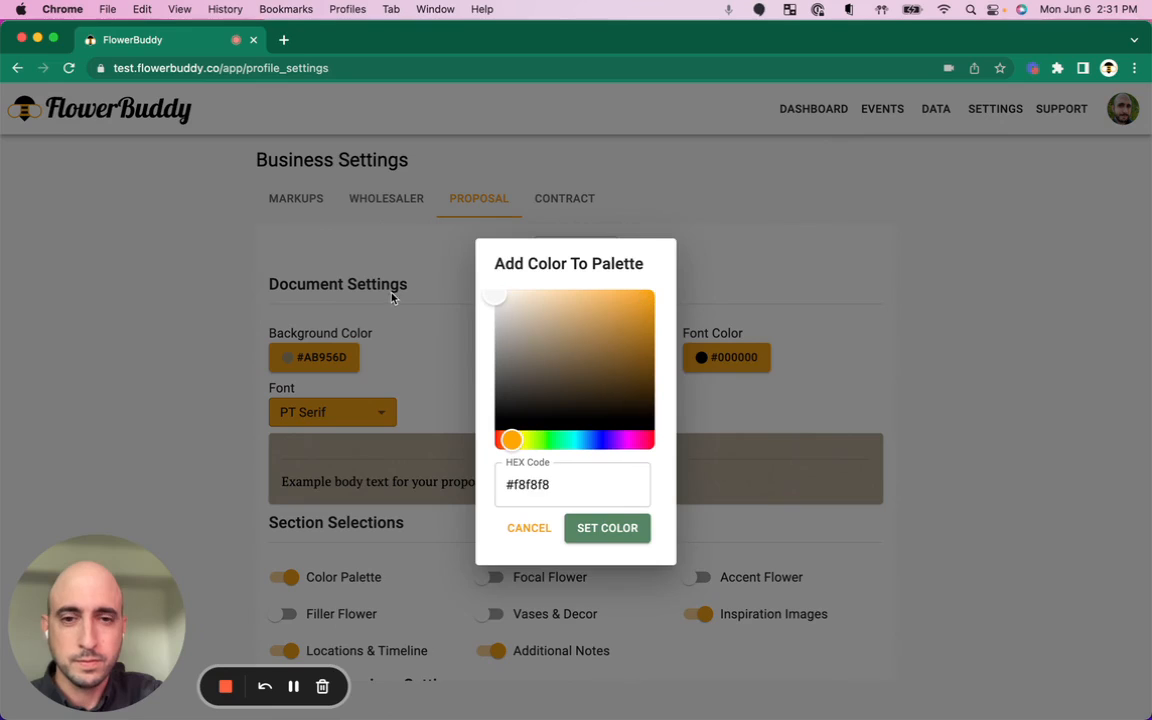
pyautogui.click(601, 532)
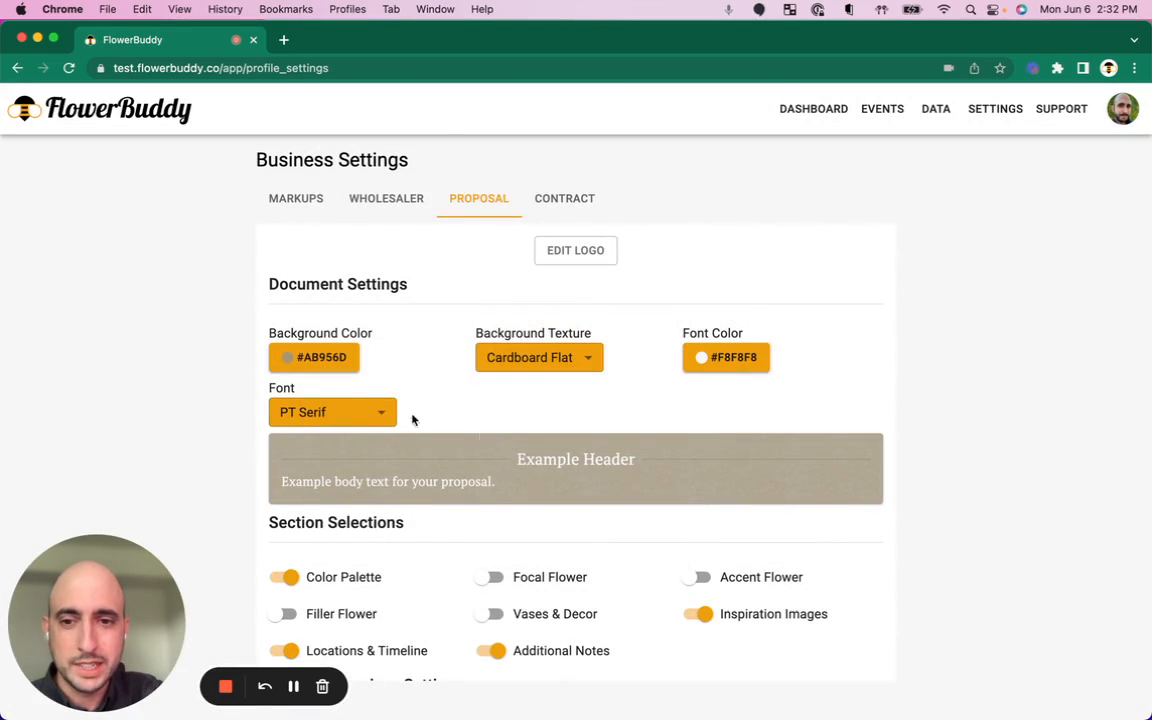
# Try the Raleway and Parisienne fonts in turn, and inspect the example header and body text in Parisienne
pyautogui.click(378, 412)
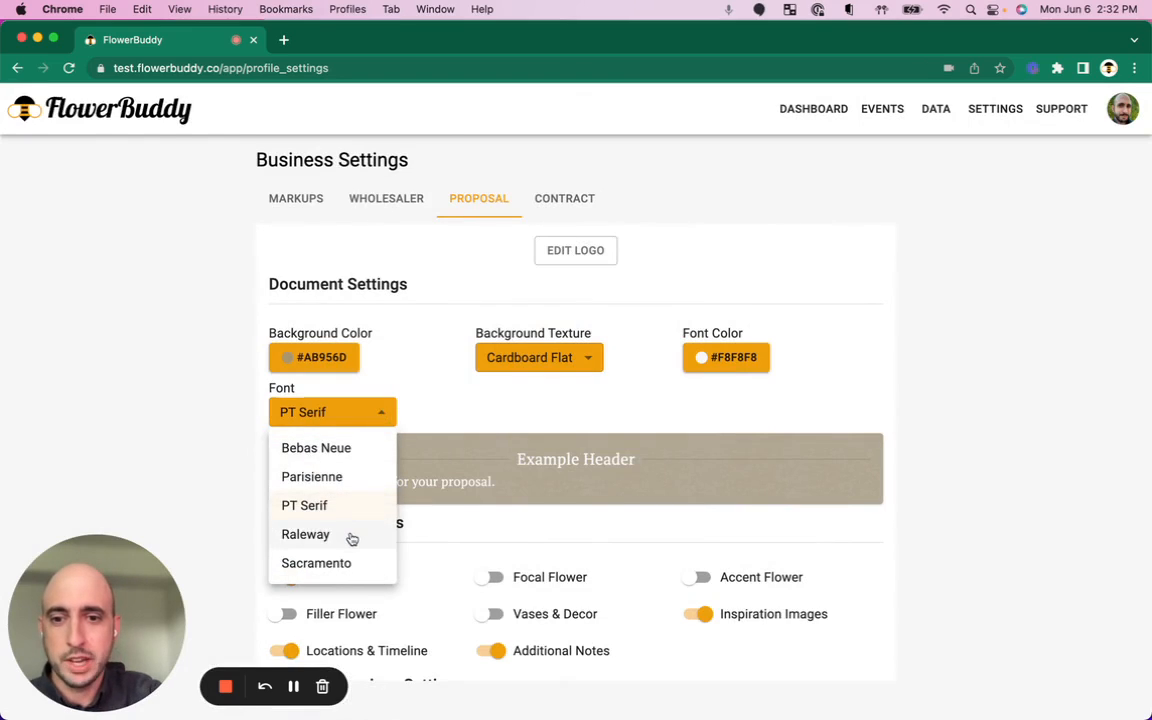
pyautogui.click(352, 536)
pyautogui.click(355, 410)
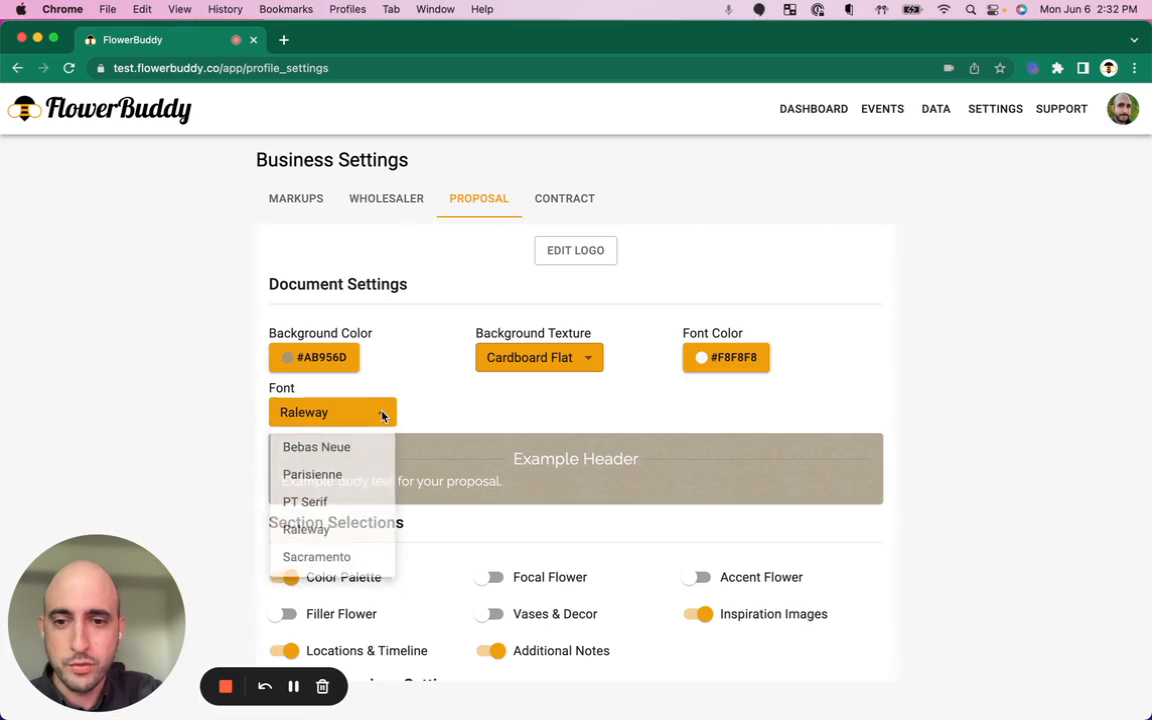
pyautogui.click(330, 476)
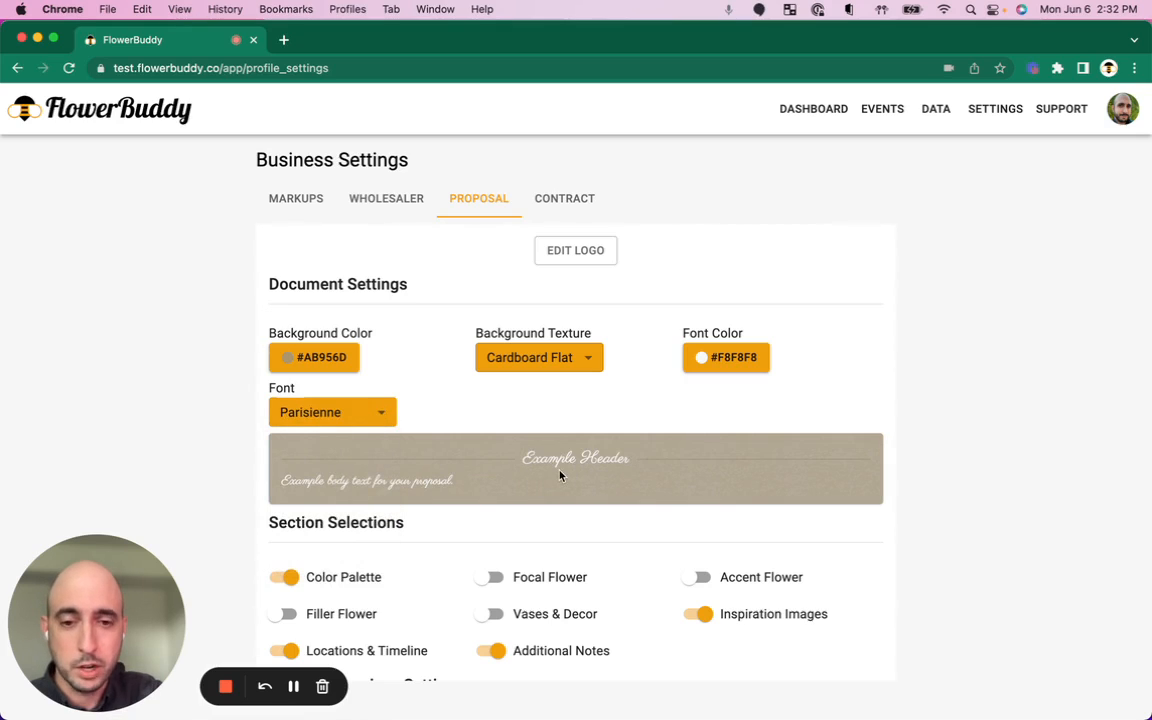
pyautogui.moveTo(522, 458); pyautogui.dragTo(627, 465)
pyautogui.click(304, 484)
pyautogui.moveTo(289, 482); pyautogui.dragTo(455, 486)
pyautogui.click(459, 485)
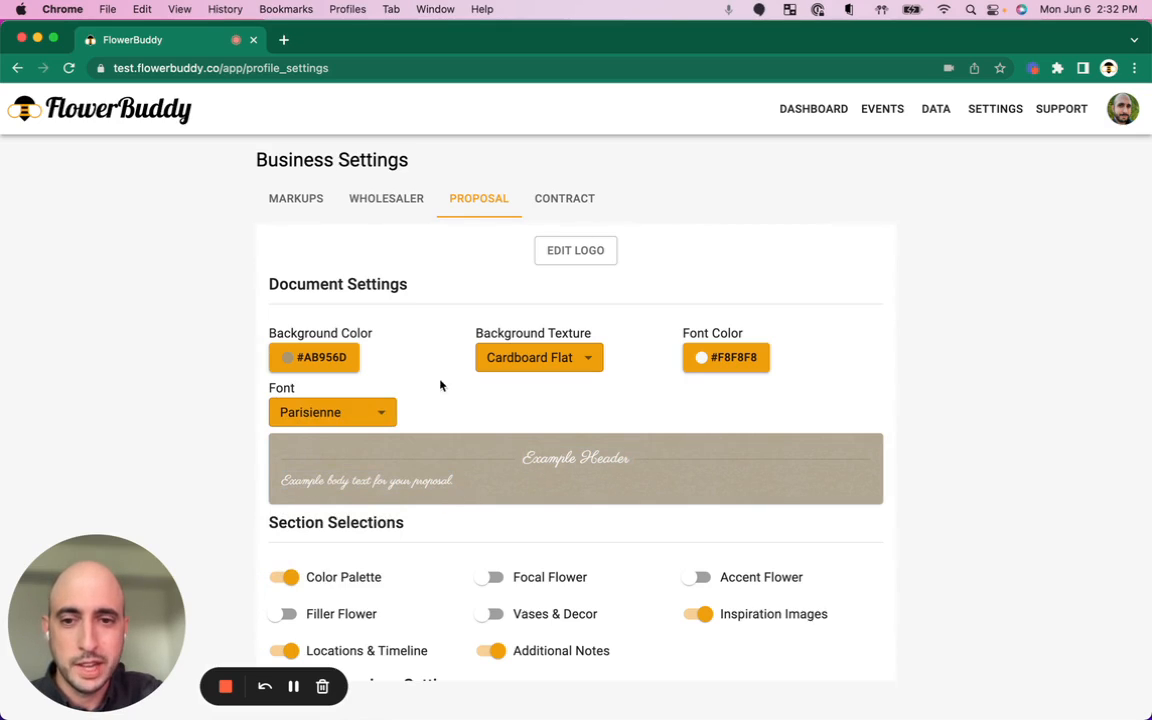
# Set the proposal's background color to #FFFFFF and its background texture to None
pyautogui.click(314, 357)
pyautogui.click(549, 329)
pyautogui.moveTo(549, 330); pyautogui.dragTo(489, 262)
pyautogui.click(610, 529)
pyautogui.click(535, 357)
pyautogui.click(548, 389)
# Set the proposal's font color to #000000 and its font to PT Serif
pyautogui.click(706, 366)
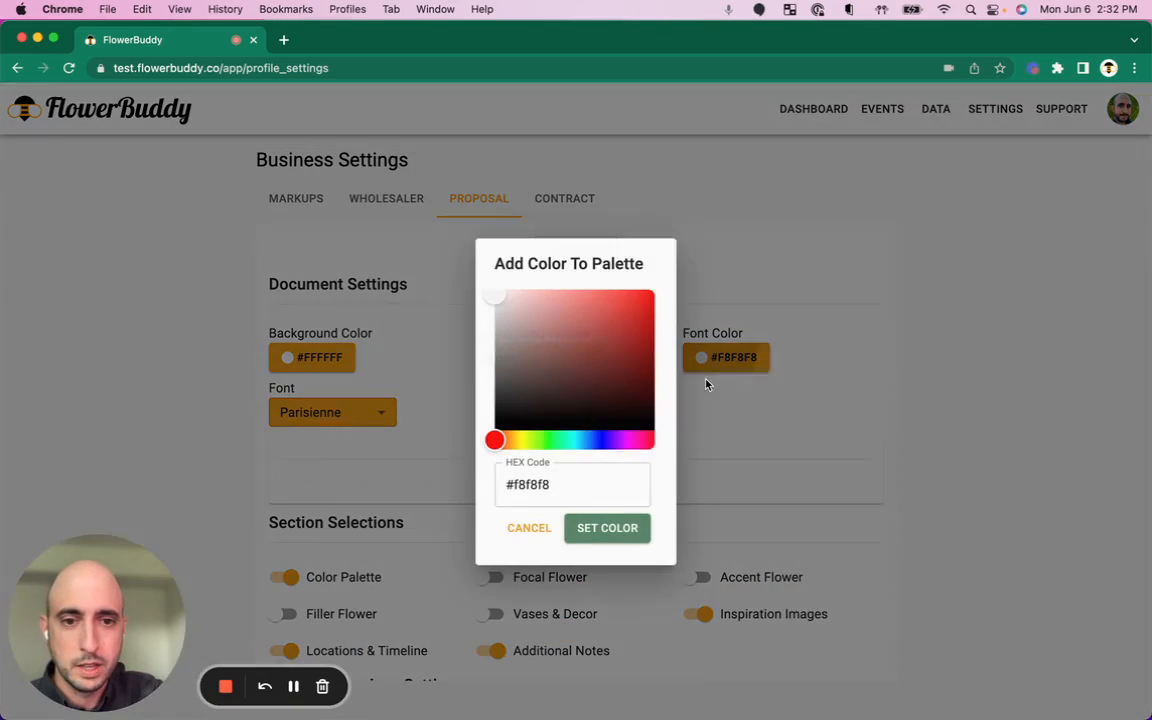
pyautogui.moveTo(494, 297); pyautogui.dragTo(493, 420)
pyautogui.click(598, 536)
pyautogui.click(345, 412)
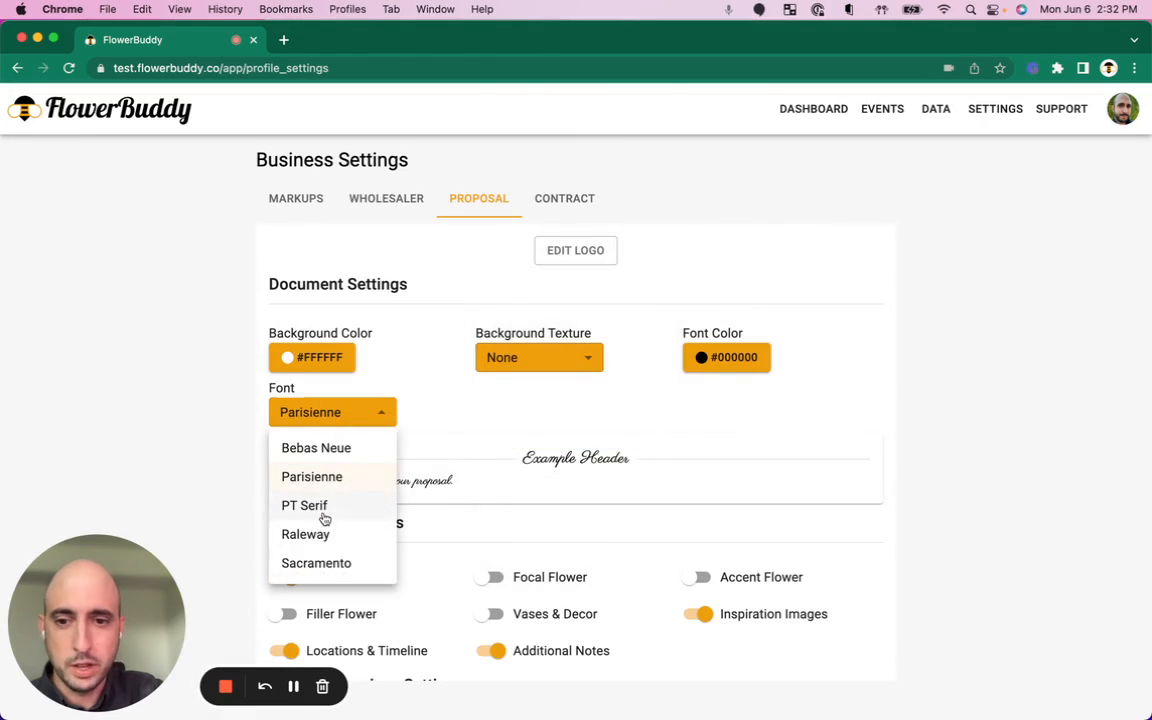
pyautogui.click(320, 507)
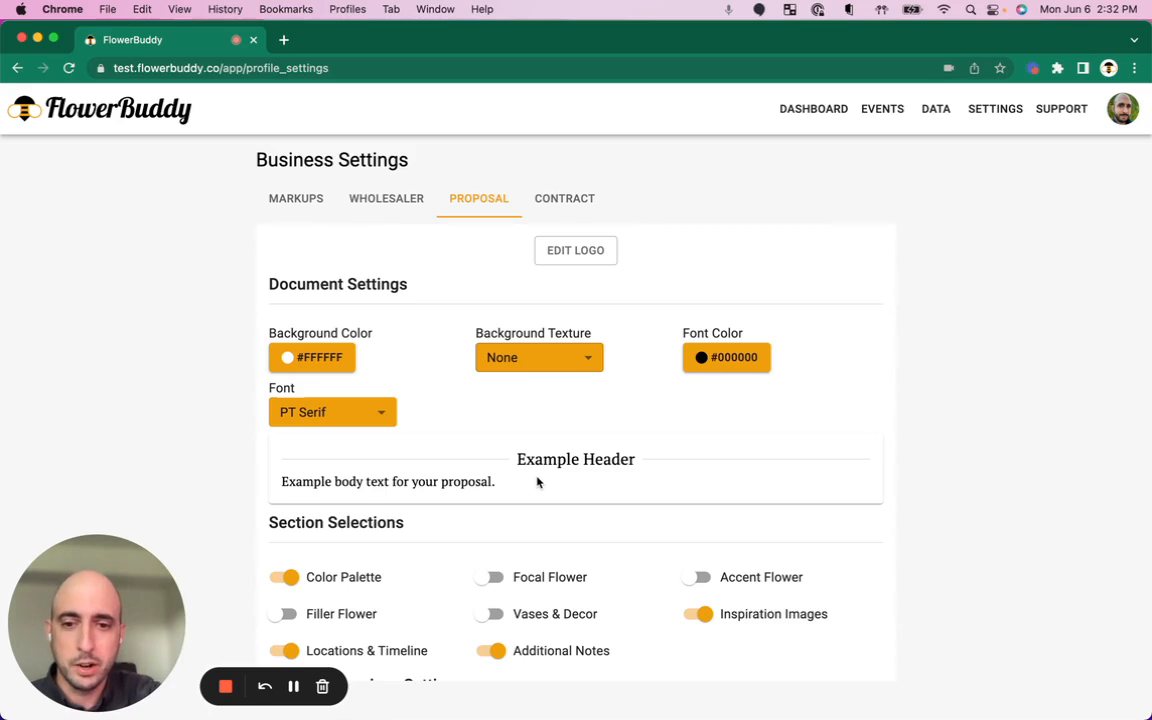
# Turn on the Filler Flower, Focal Flower, Vases & Decor and Accent Flower sections of the proposal
pyautogui.scroll(-5, 535, 482)
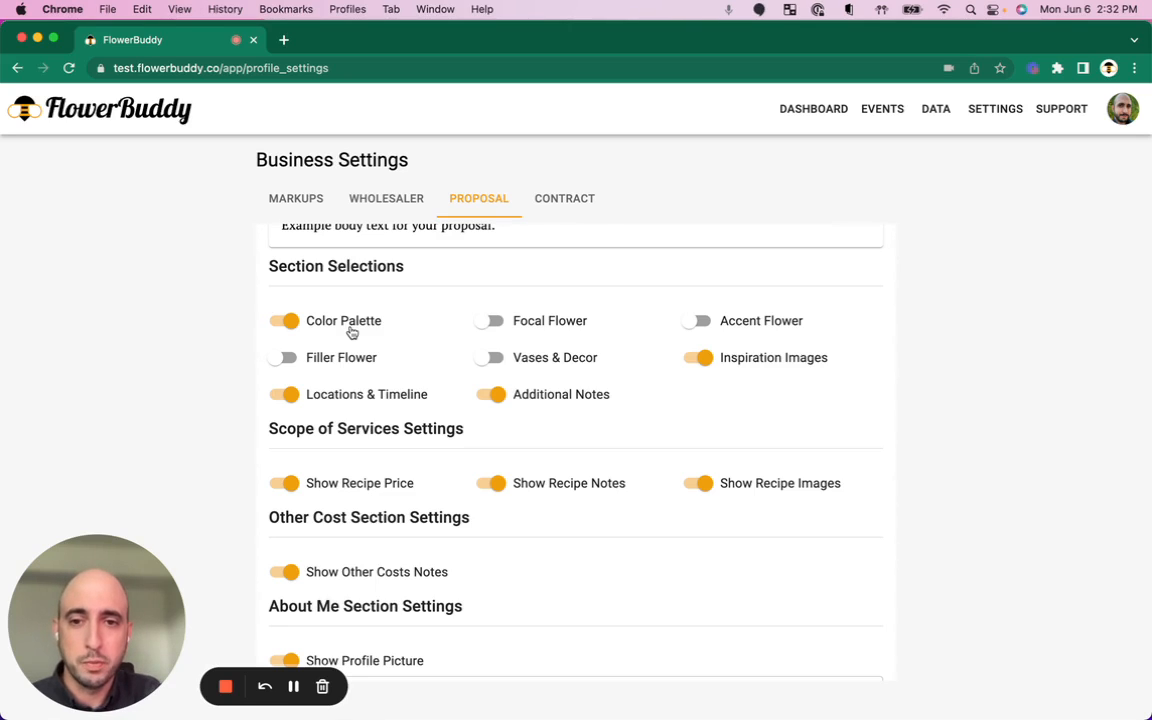
pyautogui.click(284, 358)
pyautogui.click(488, 321)
pyautogui.click(489, 358)
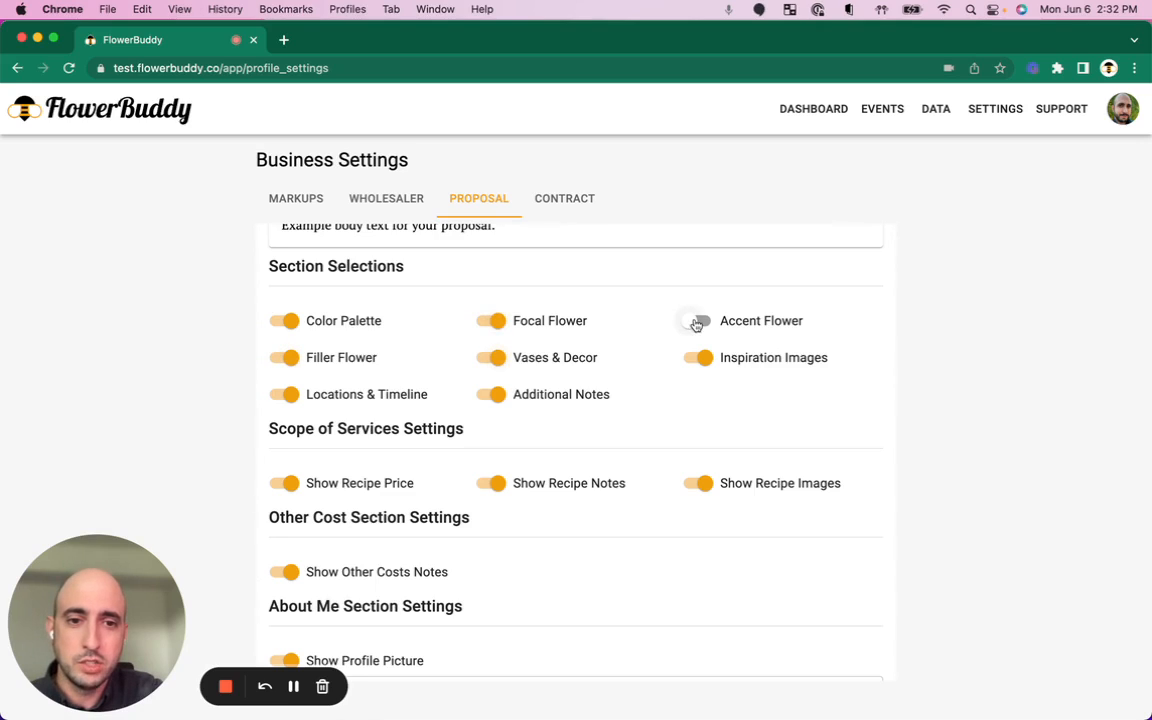
pyautogui.click(699, 322)
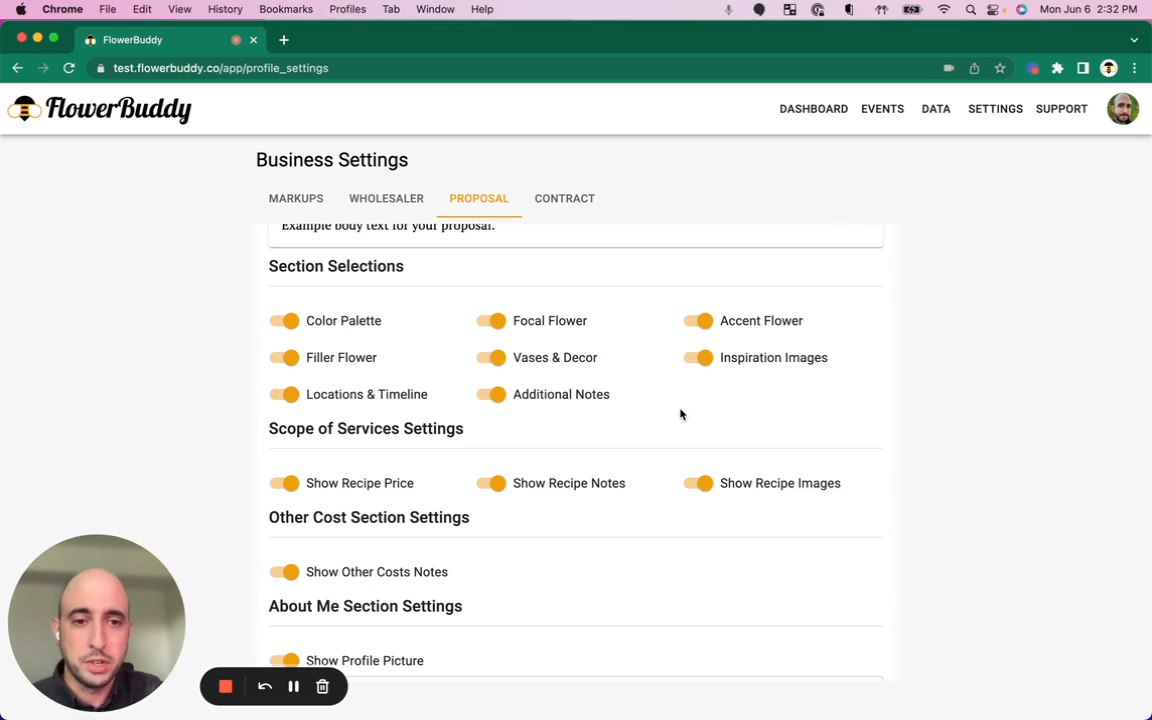
# Turn off the Vases & Decor, Filler Flower, Accent Flower and Focal Flower sections of the proposal
pyautogui.click(489, 358)
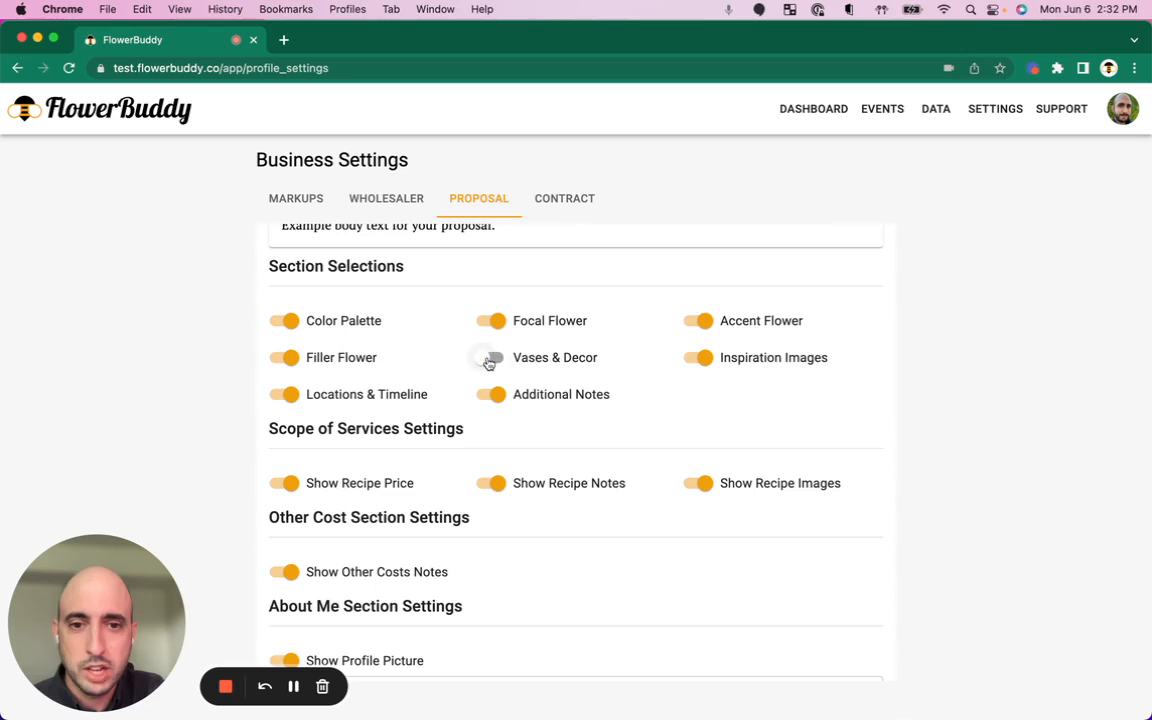
pyautogui.click(311, 358)
pyautogui.click(696, 320)
pyautogui.click(497, 322)
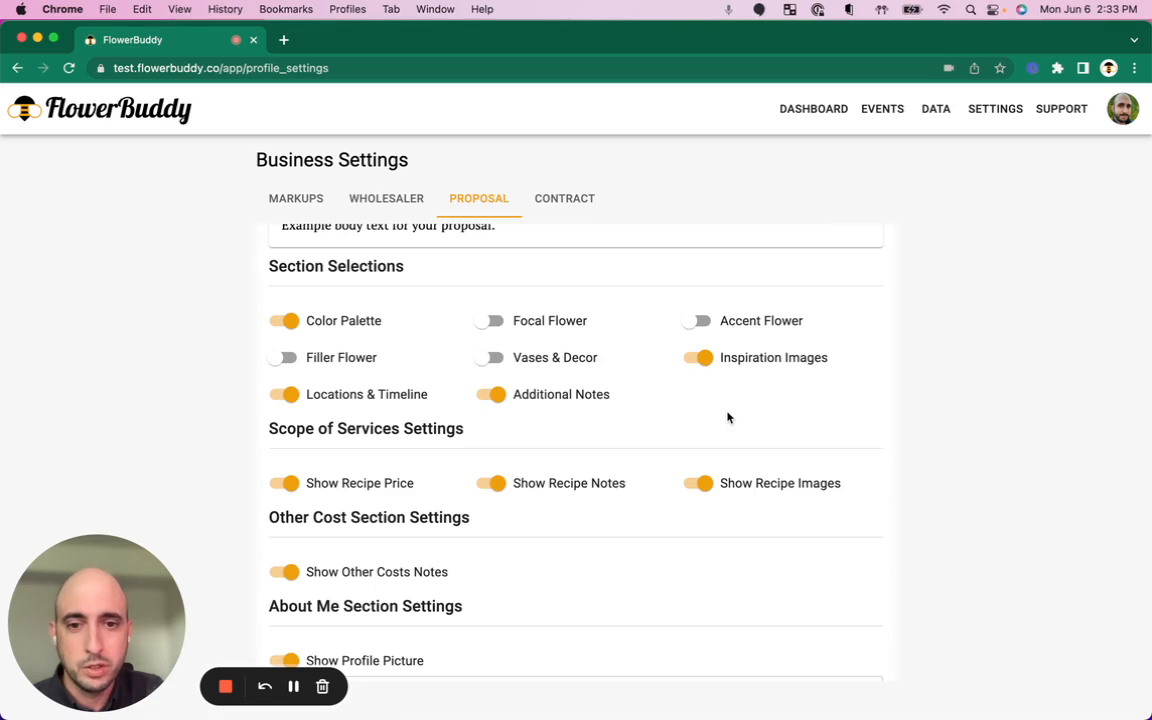
# Turn off the Additional Notes section and the Show Recipe Images option under Scope of Services
pyautogui.scroll(-3, 728, 418)
pyautogui.scroll(3, 728, 411)
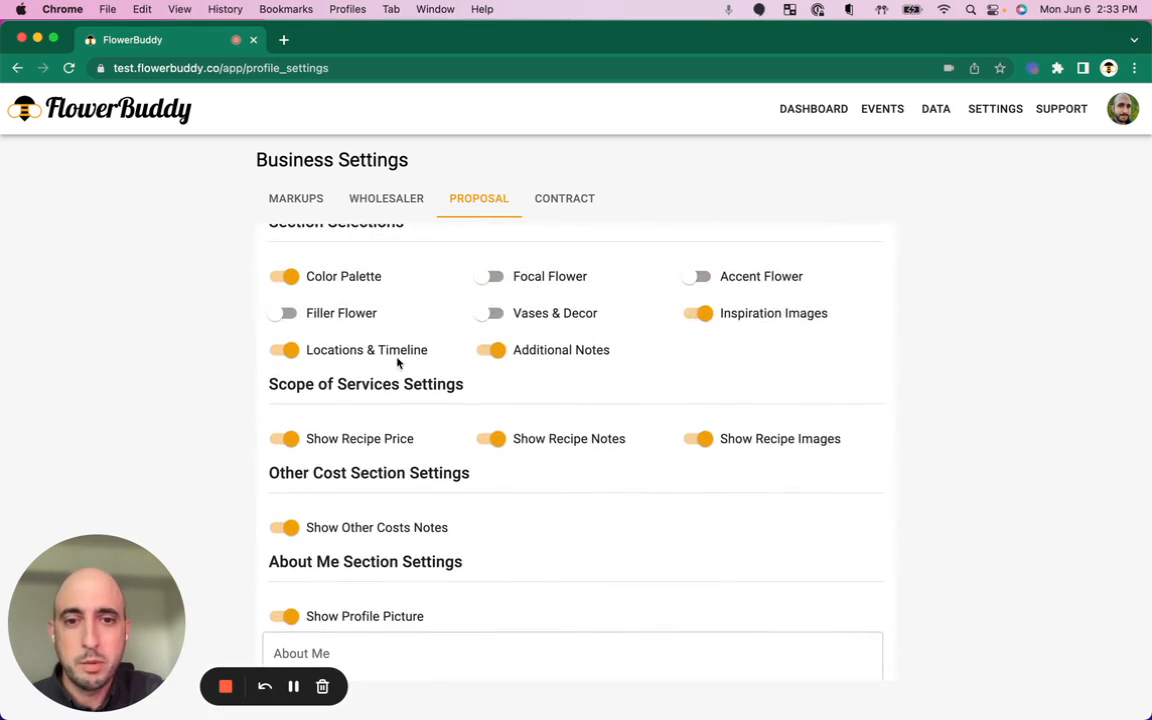
pyautogui.click(494, 350)
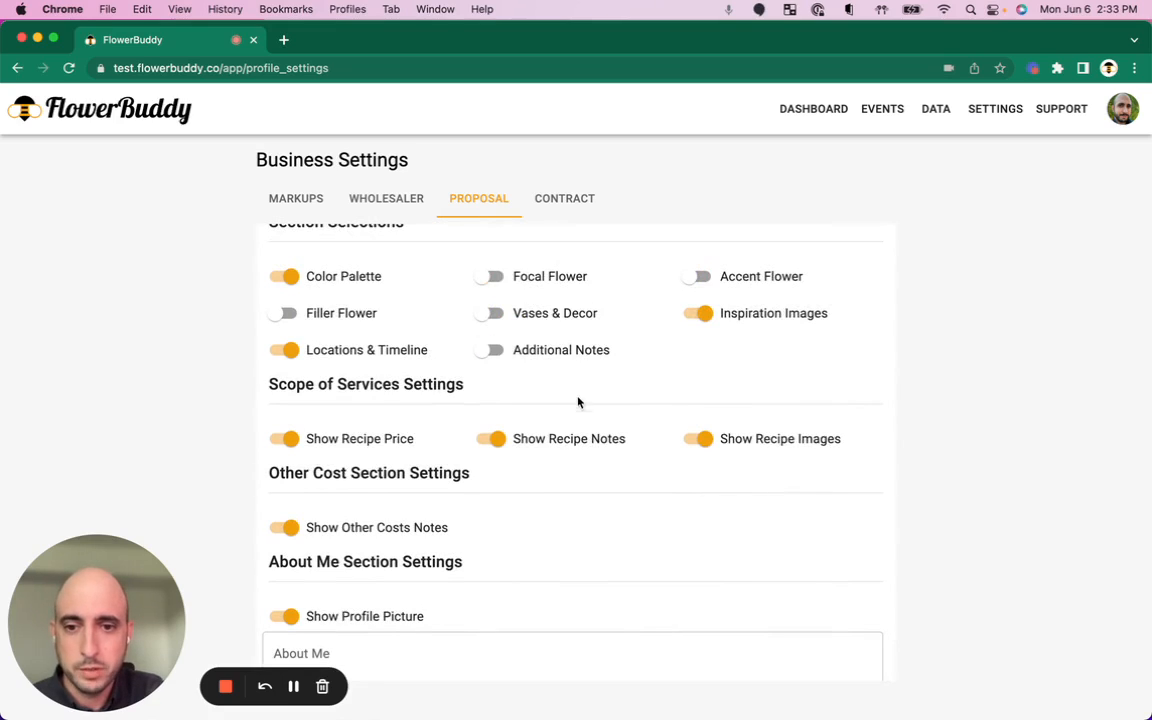
pyautogui.scroll(-2, 578, 509)
pyautogui.scroll(-2, 575, 510)
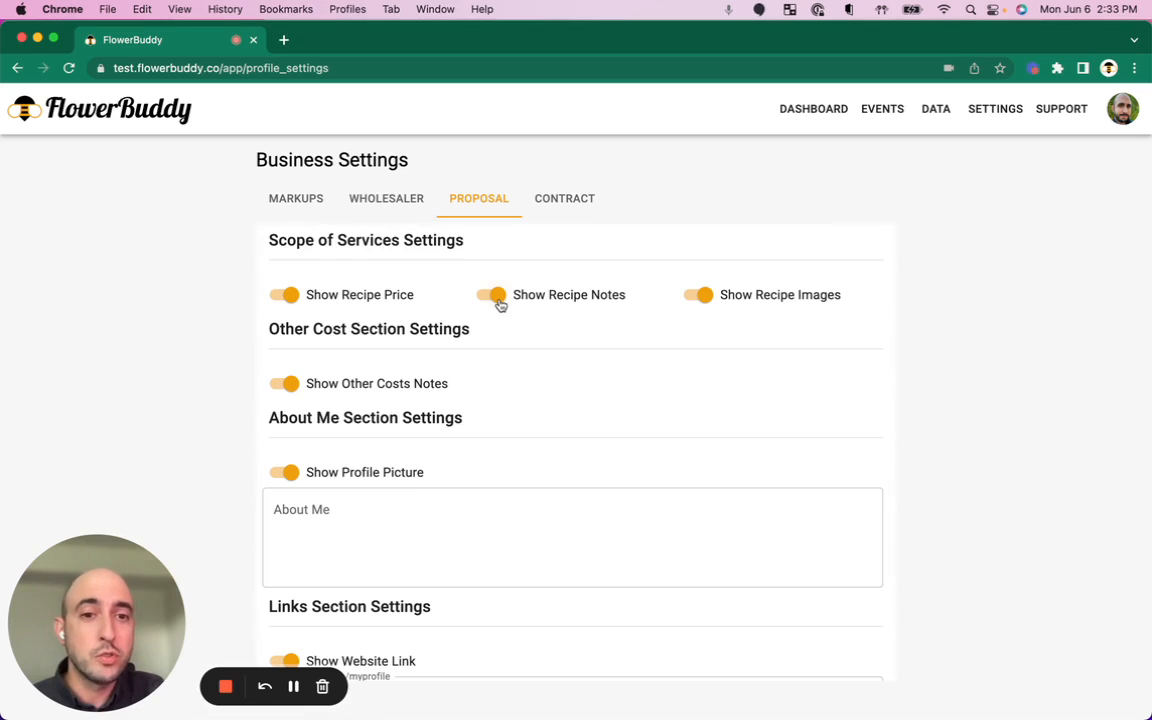
pyautogui.click(704, 298)
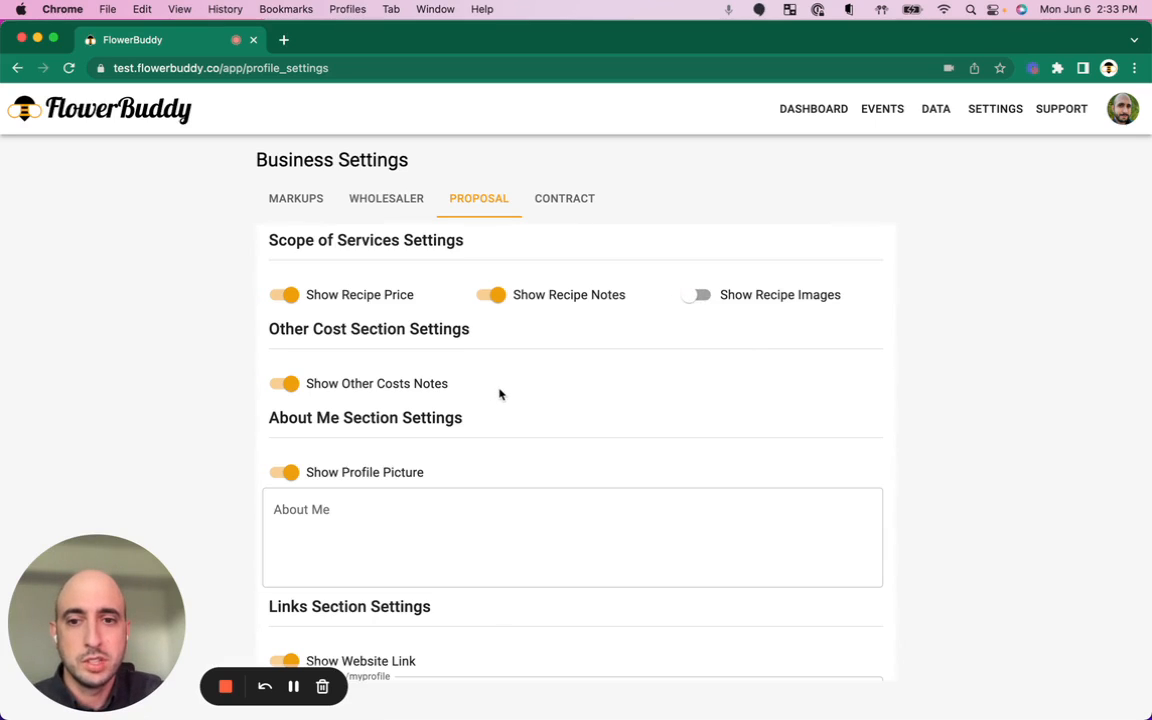
# Enter "I like flowers I like flowers" as the About Me text of the proposal
pyautogui.scroll(-1, 516, 393)
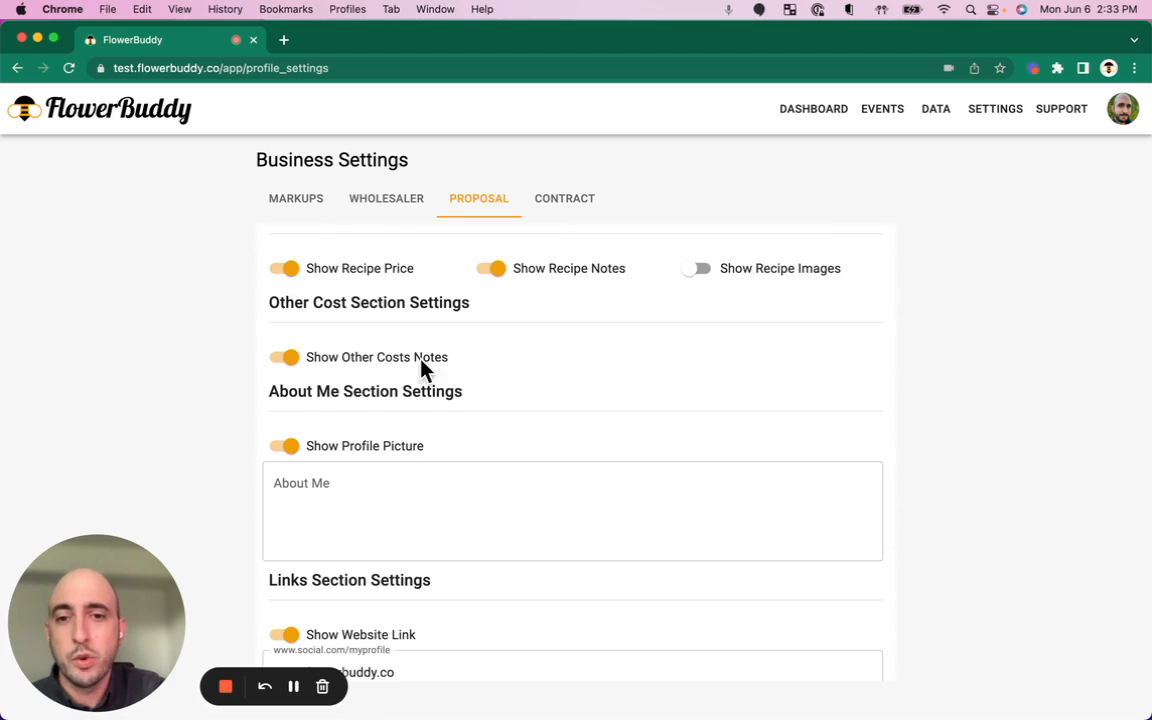
pyautogui.scroll(-3, 474, 384)
pyautogui.scroll(-1, 474, 384)
pyautogui.scroll(2, 473, 386)
pyautogui.click(447, 404)
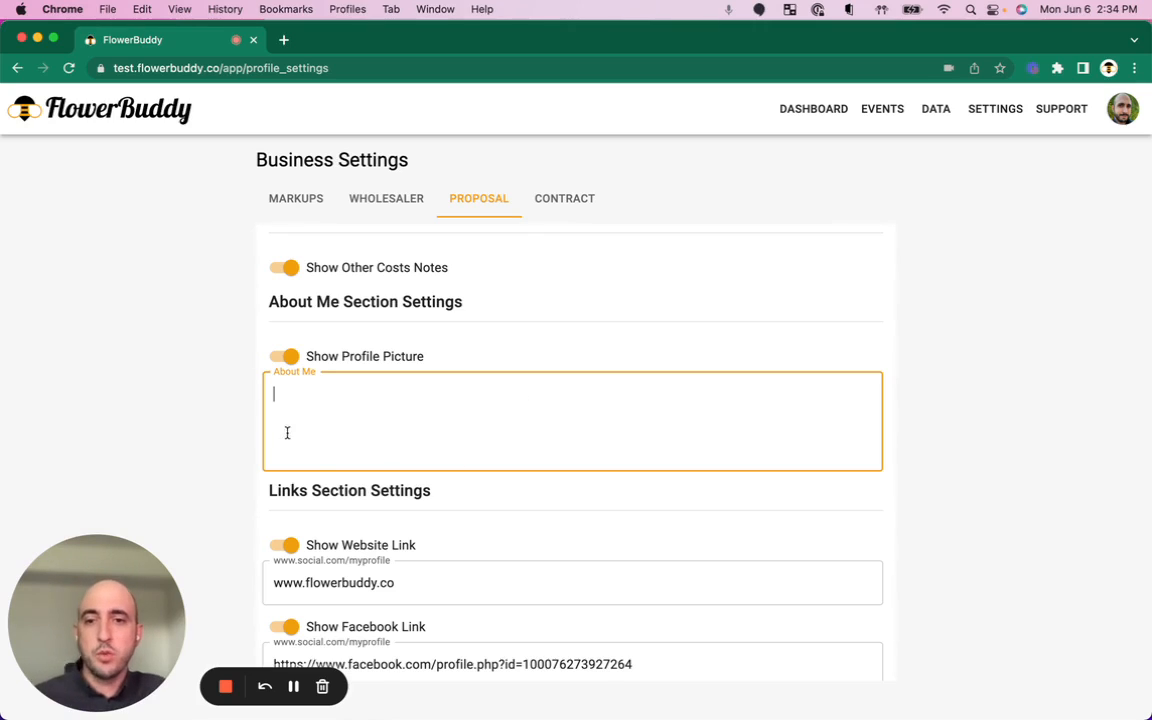
pyautogui.write('I')
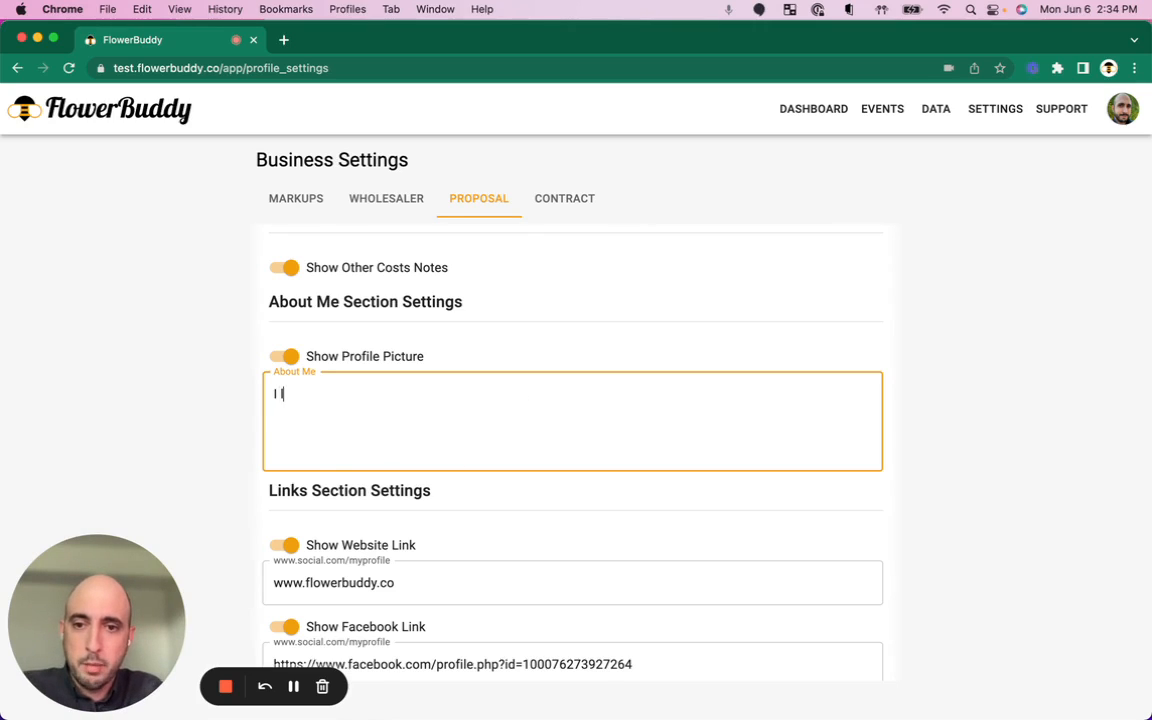
pyautogui.write(' like flowers')
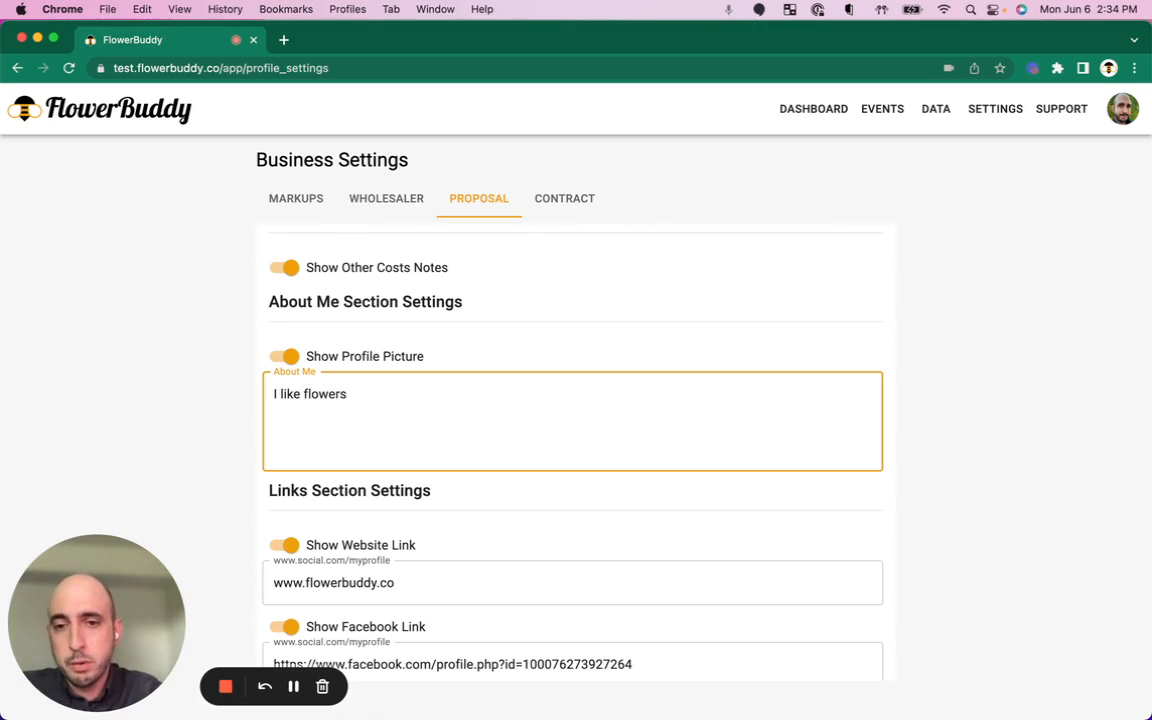
pyautogui.write(' I like')
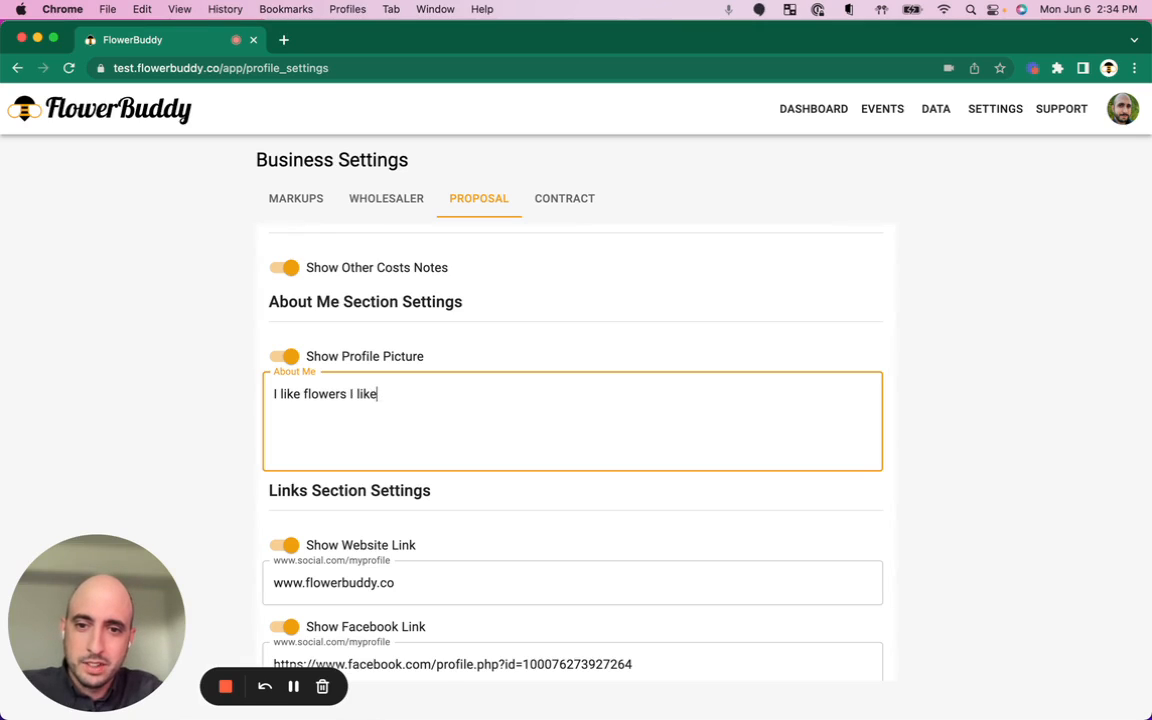
pyautogui.write('r flowers')
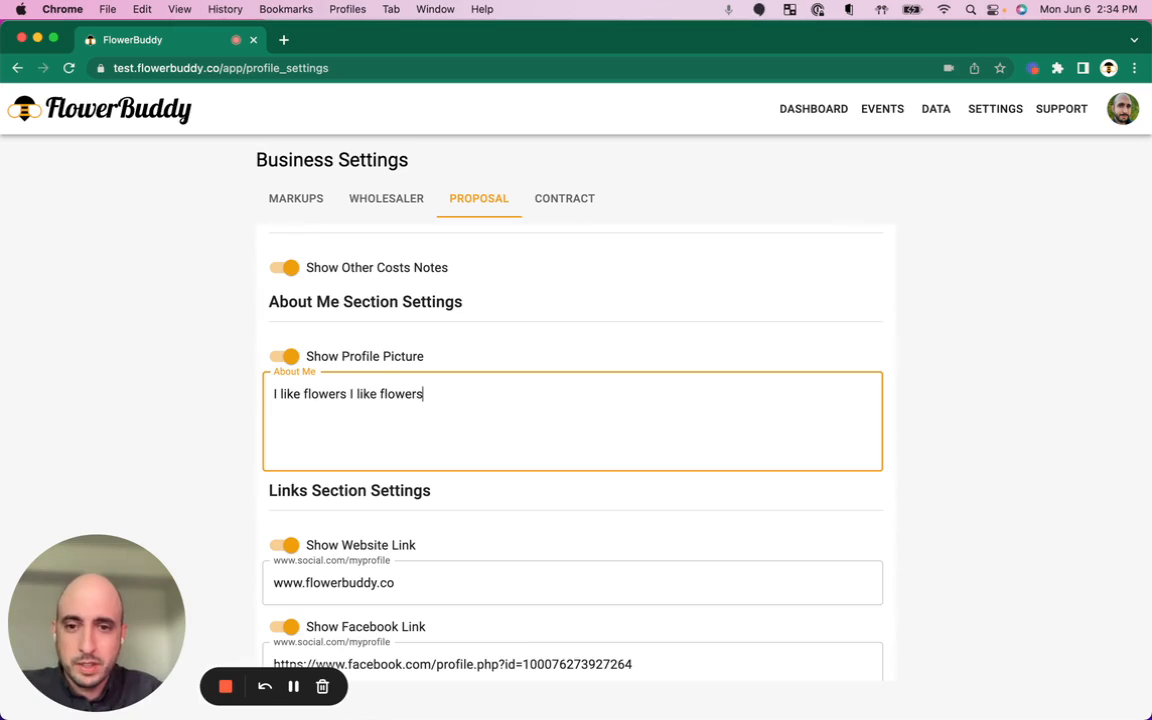
# Lengthen the About Me text by pasting copies of "I like flowers I like flowers" until it holds seven copies in total
pyautogui.press('super+a')
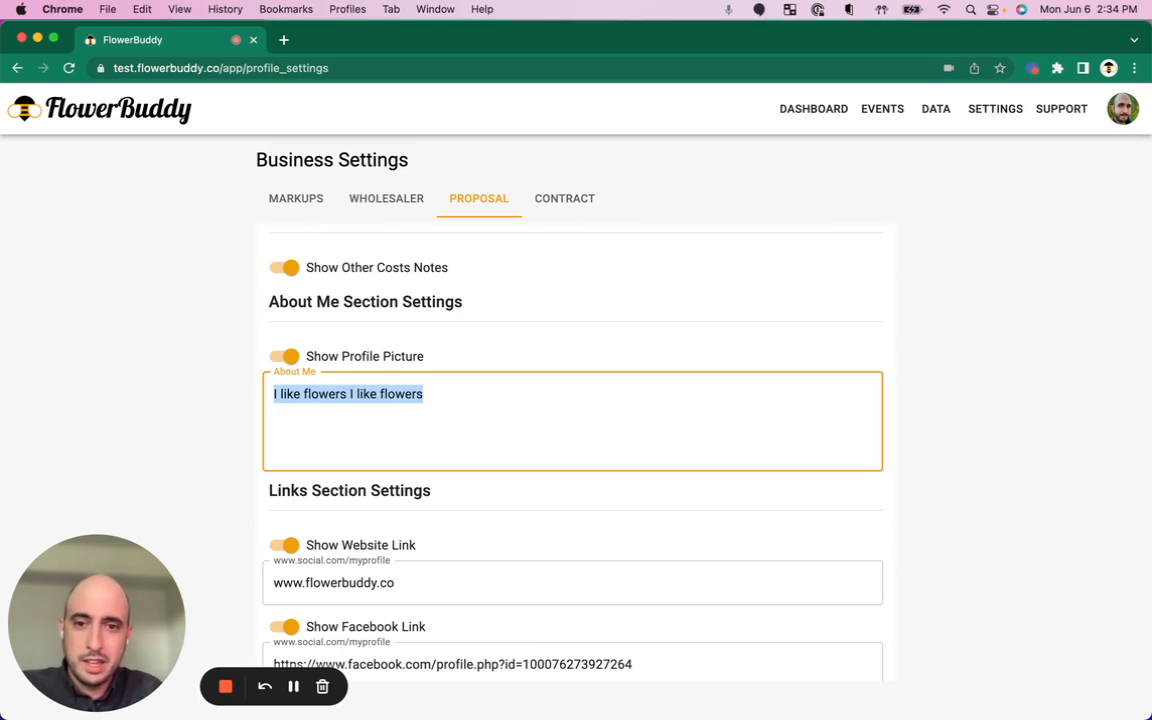
pyautogui.press('super+c')
pyautogui.press('Right')
pyautogui.press('super+v')
pyautogui.press('super+v')
pyautogui.press('super+v')
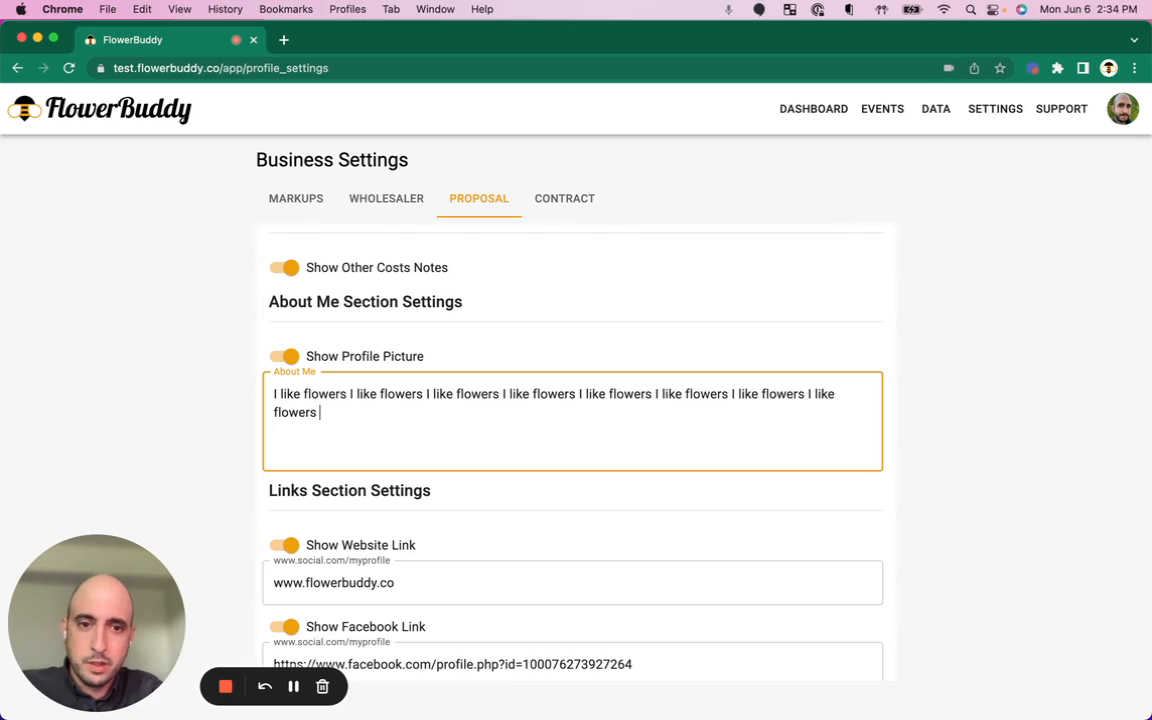
pyautogui.press('super+v')
pyautogui.press('super+space')
pyautogui.press('super+v')
pyautogui.press('Escape')
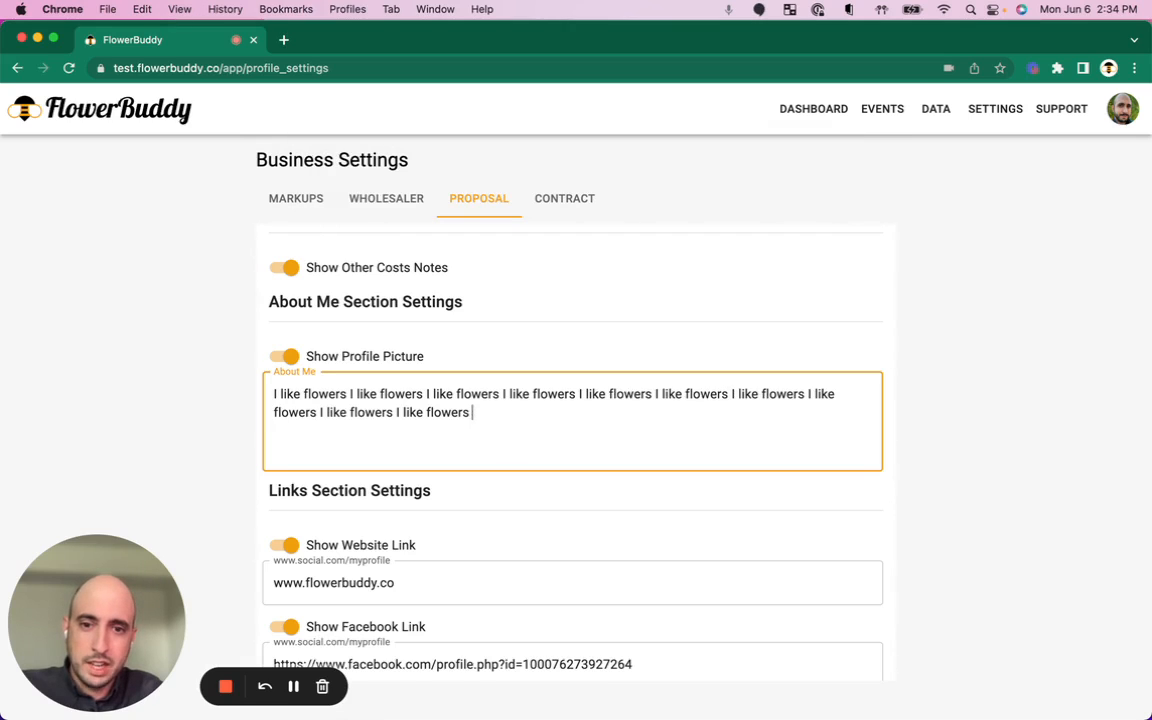
pyautogui.press('super+v')
pyautogui.press('super+v')
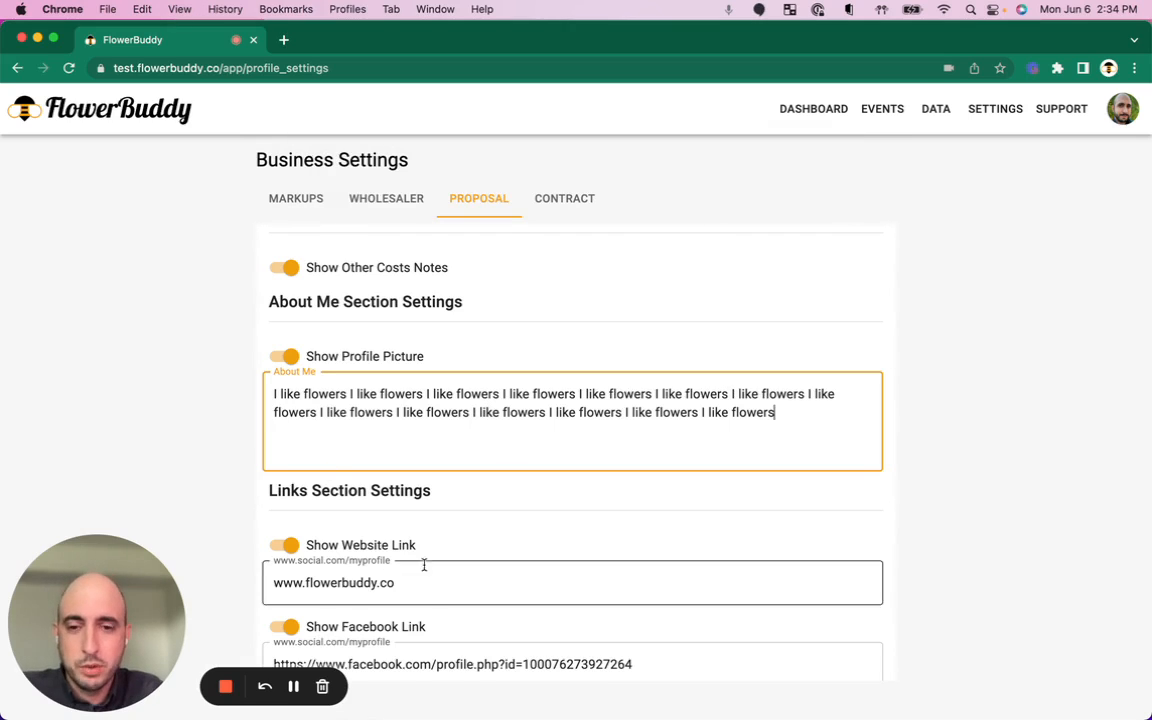
pyautogui.click(183, 426)
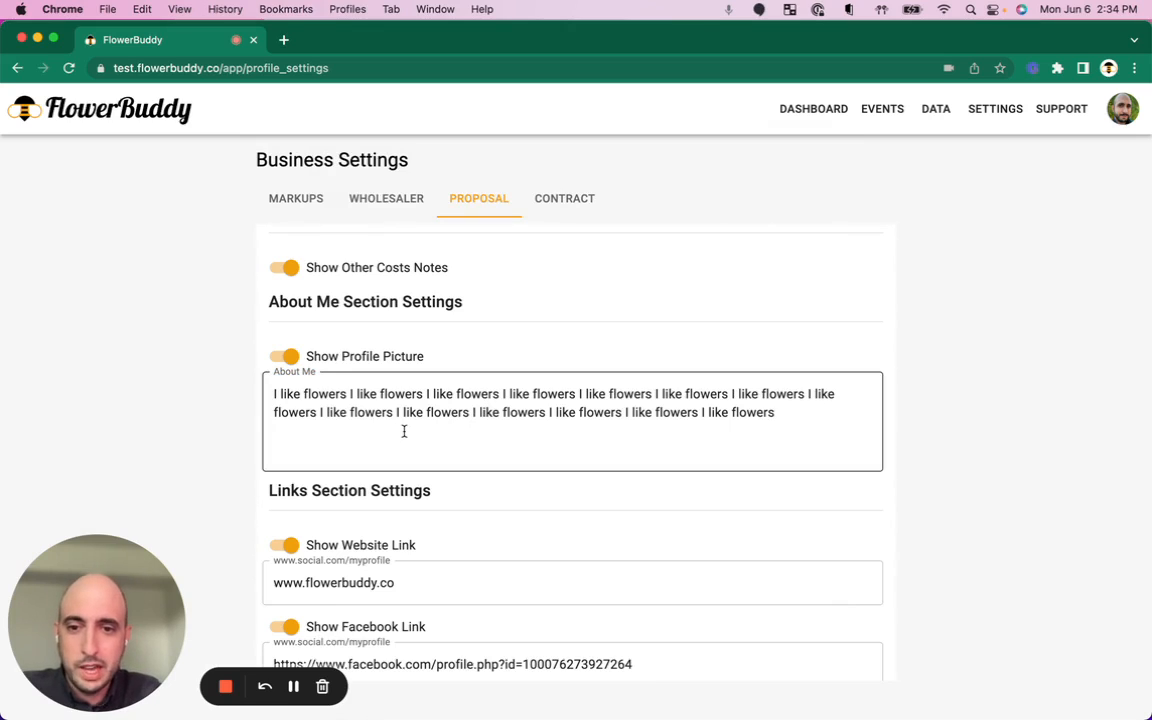
# Look through the website, Facebook, Instagram, Twitter and Pinterest options in the Links section settings of the proposal template
pyautogui.scroll(-3, 404, 431)
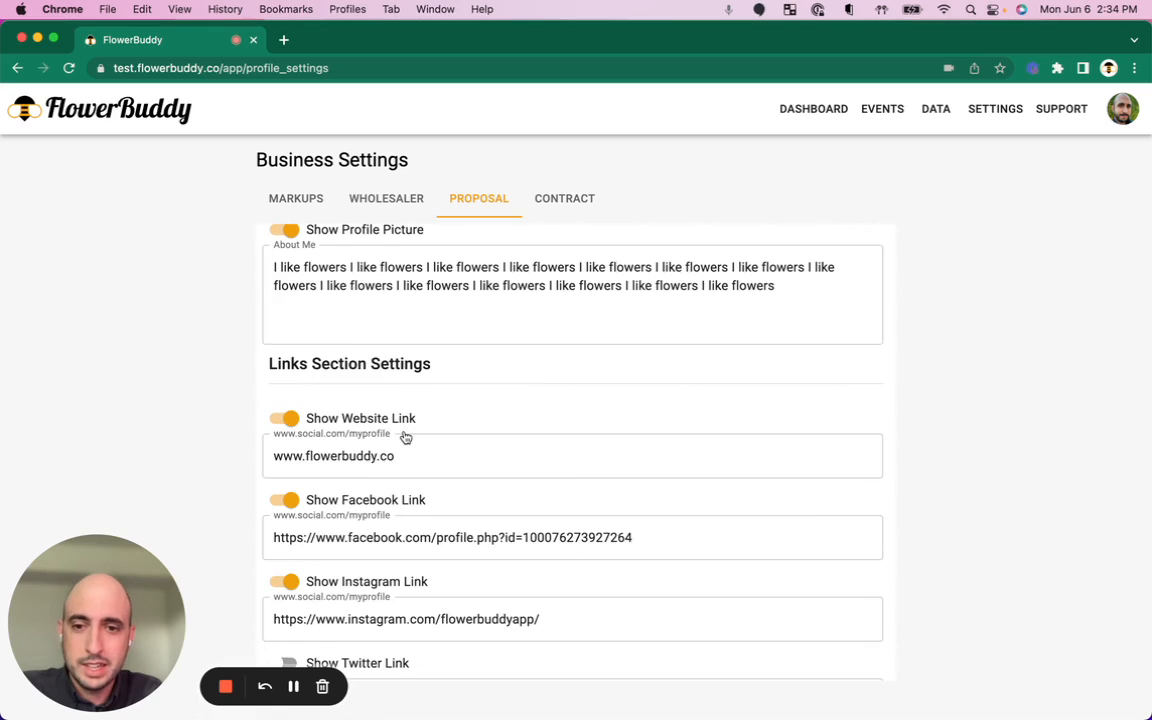
pyautogui.scroll(-3, 405, 437)
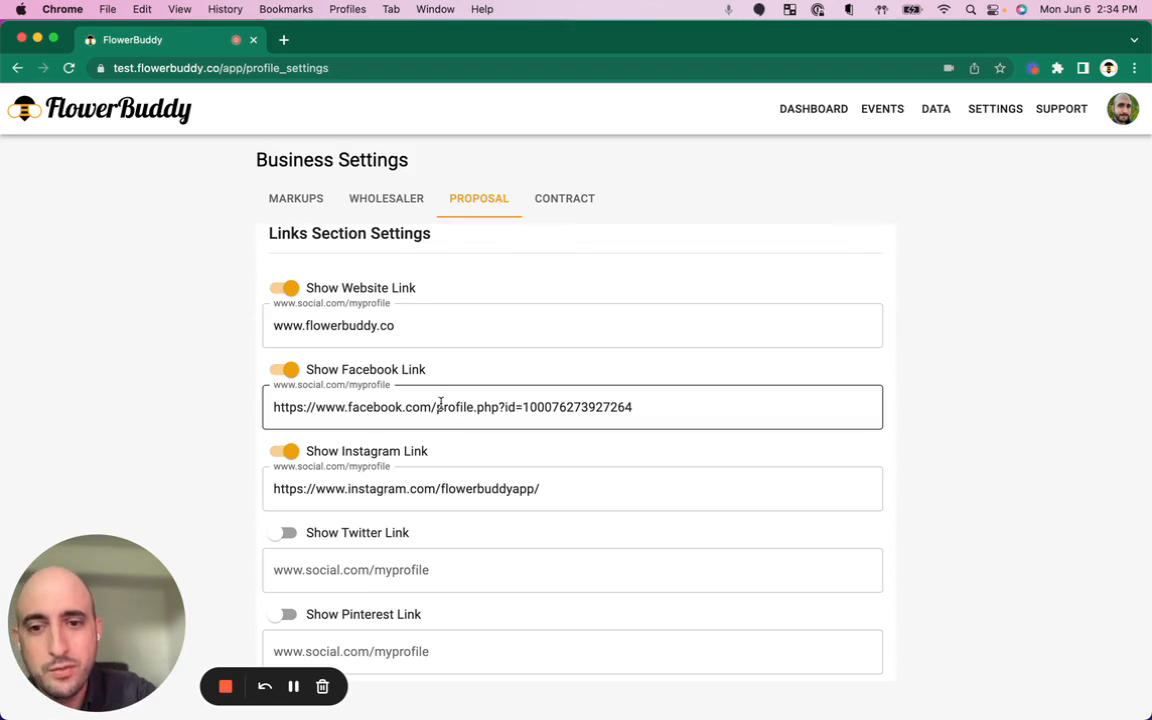
pyautogui.scroll(-5, 455, 496)
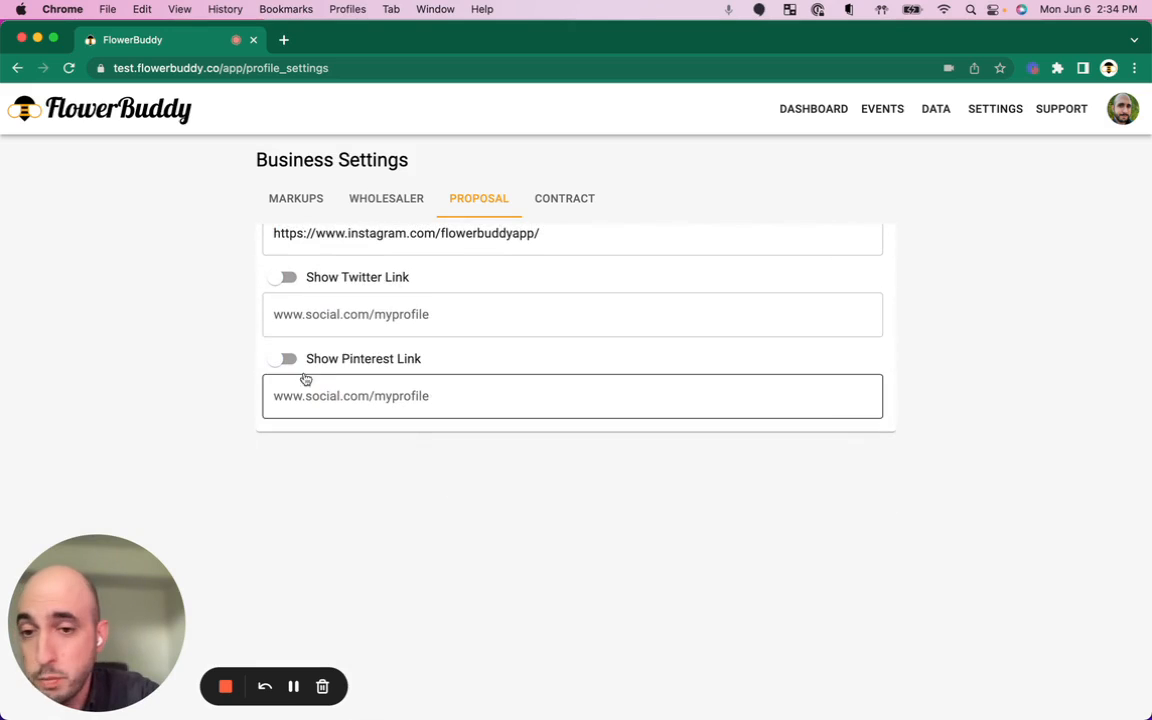
pyautogui.scroll(10, 477, 366)
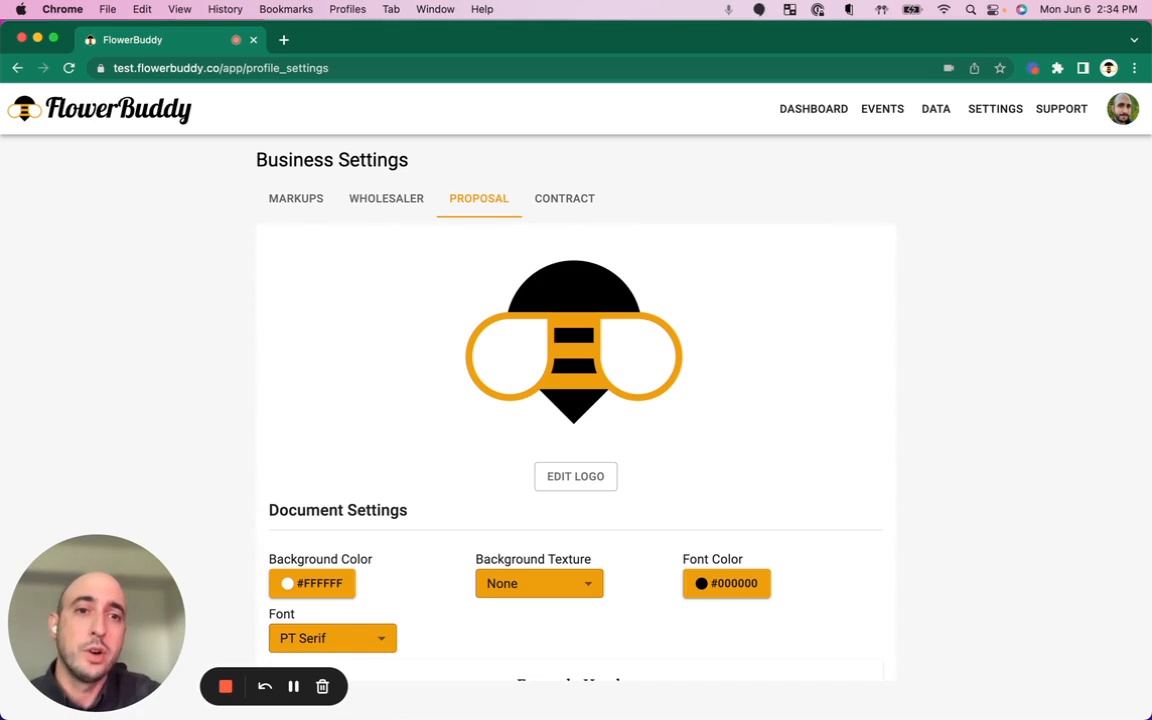
# Create a new event named "Proposal Example" dated 06/10/2022 from the dashboard
pyautogui.click(812, 109)
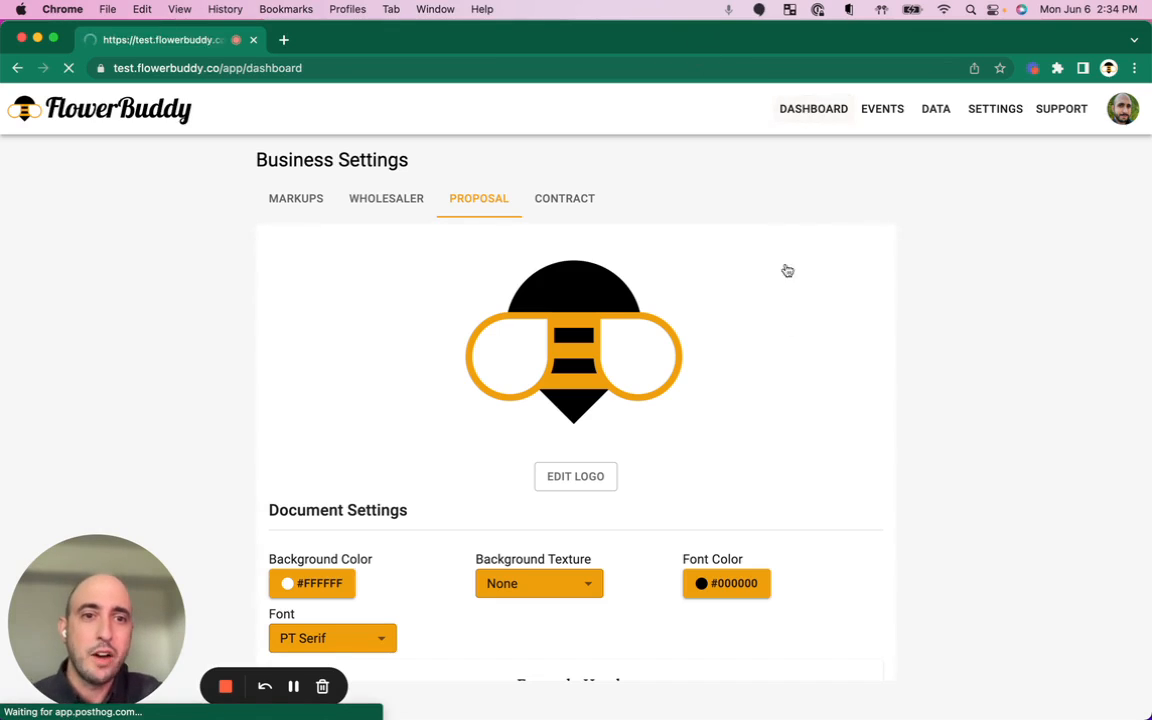
pyautogui.click(815, 177)
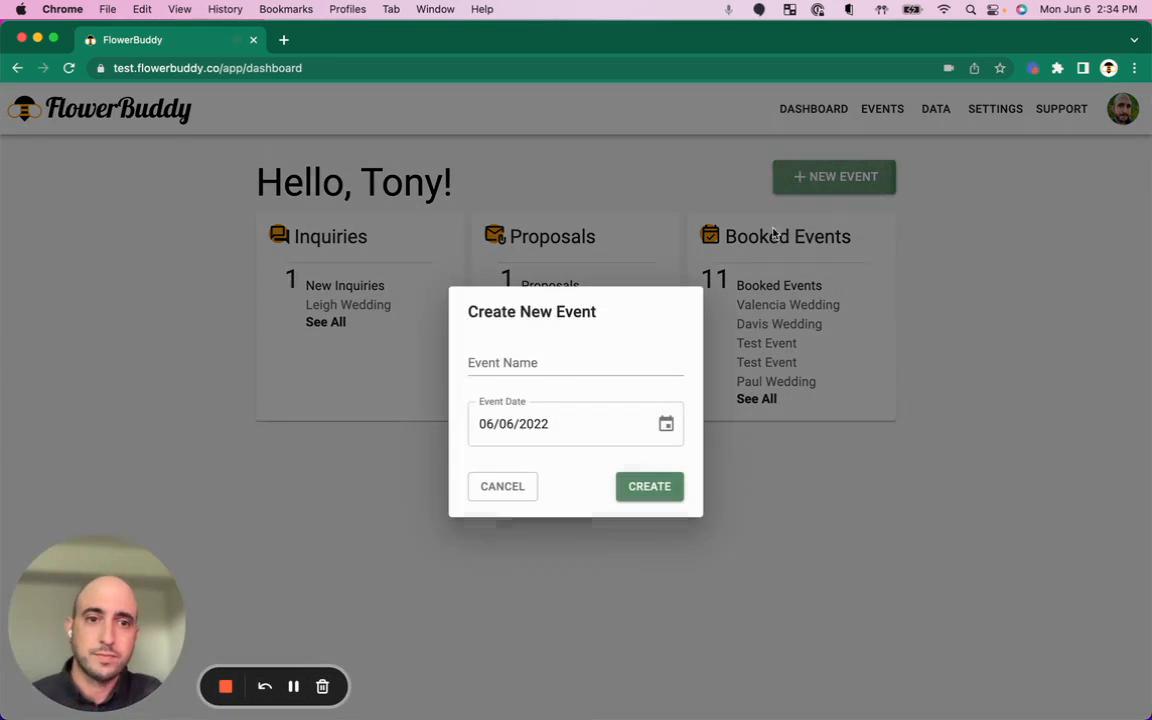
pyautogui.click(509, 365)
pyautogui.write('Proposal Example')
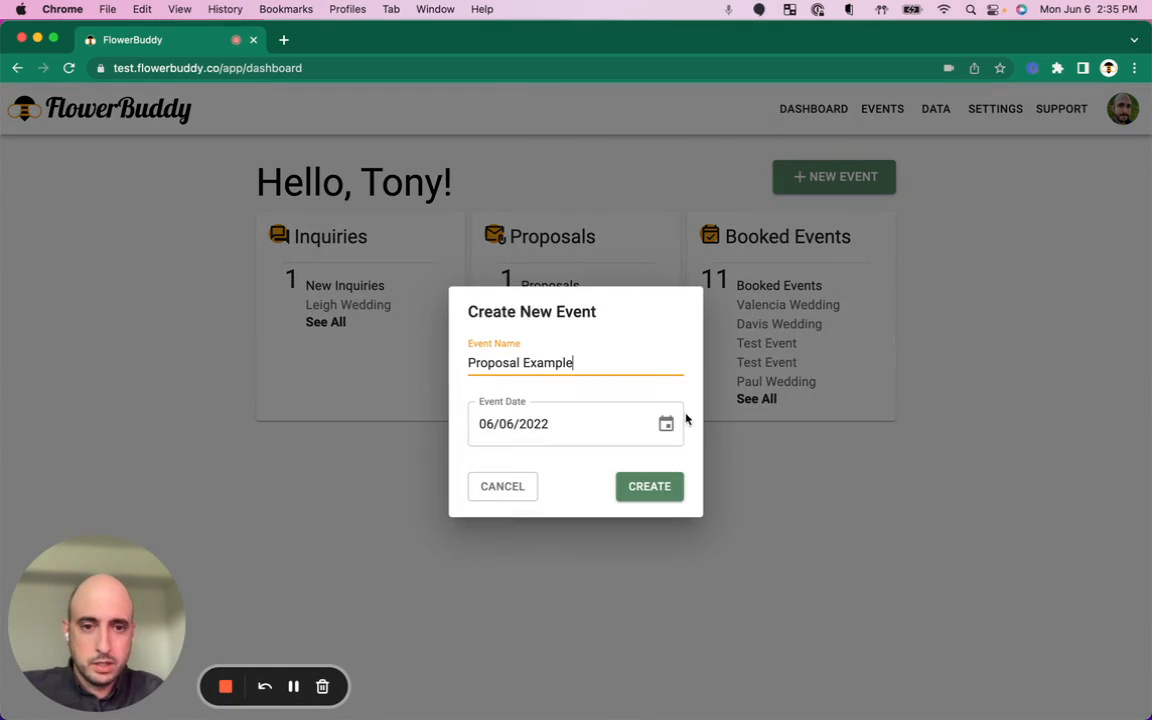
pyautogui.click(666, 424)
pyautogui.click(620, 235)
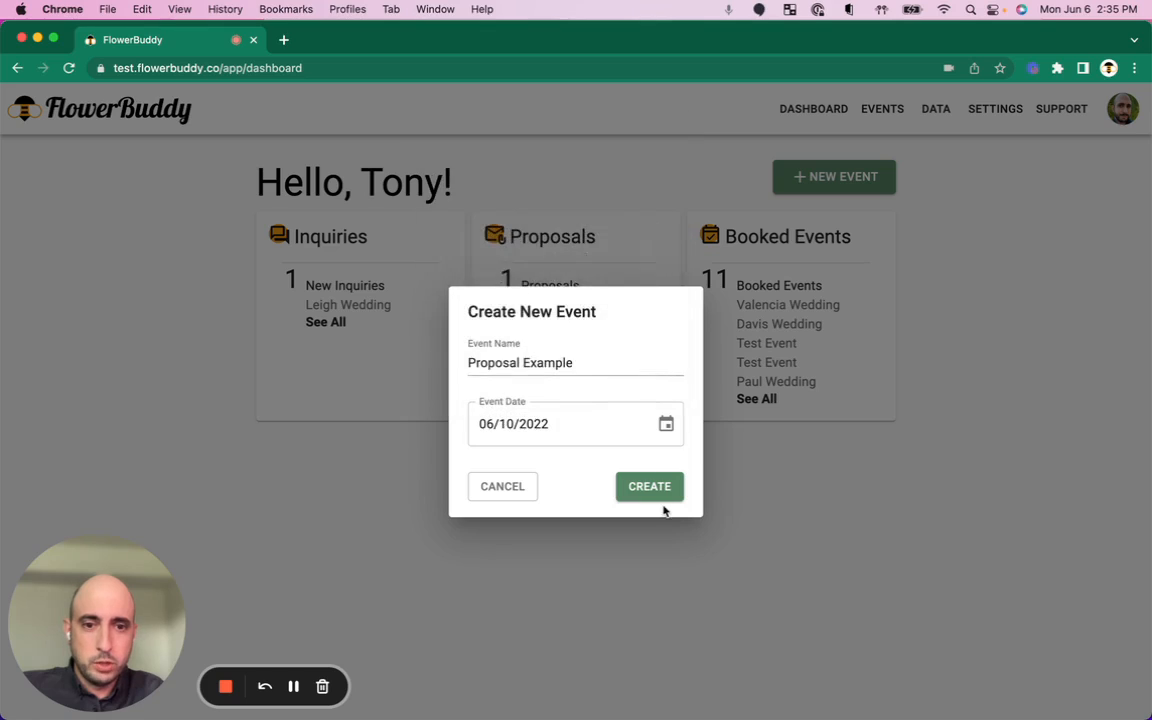
pyautogui.click(670, 488)
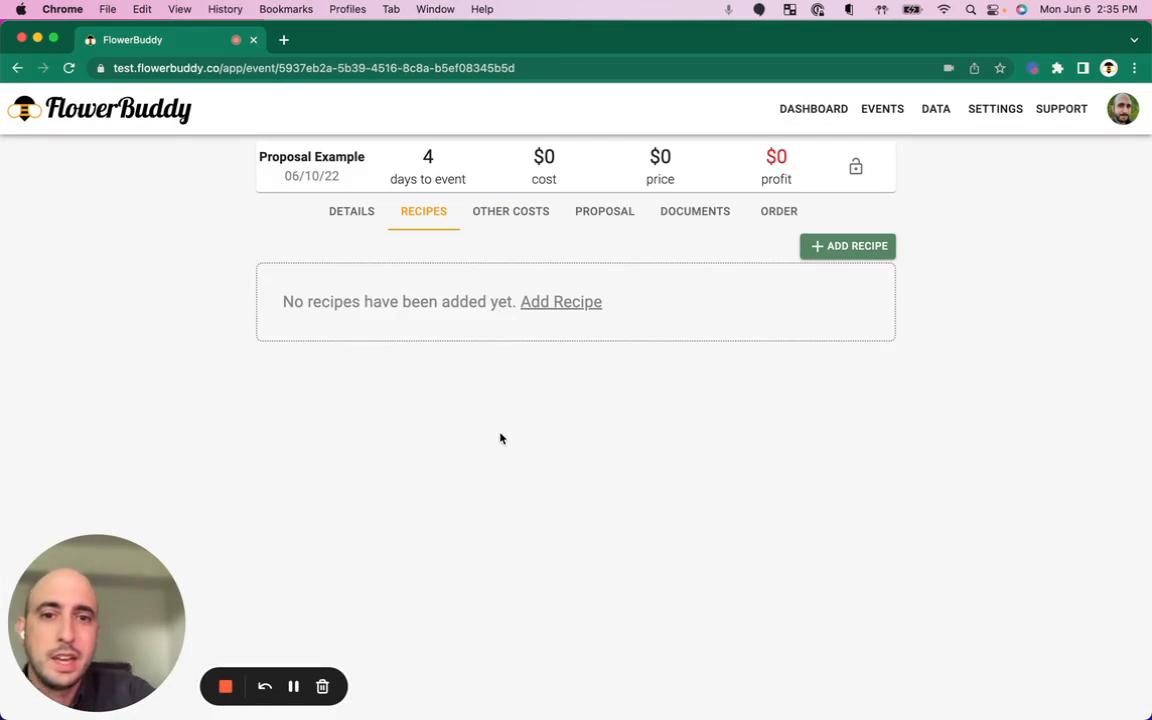
# Open the new event's proposal and examine its styling, sections, Scope of Services options, About Me text and links against the template defaults
pyautogui.click(625, 213)
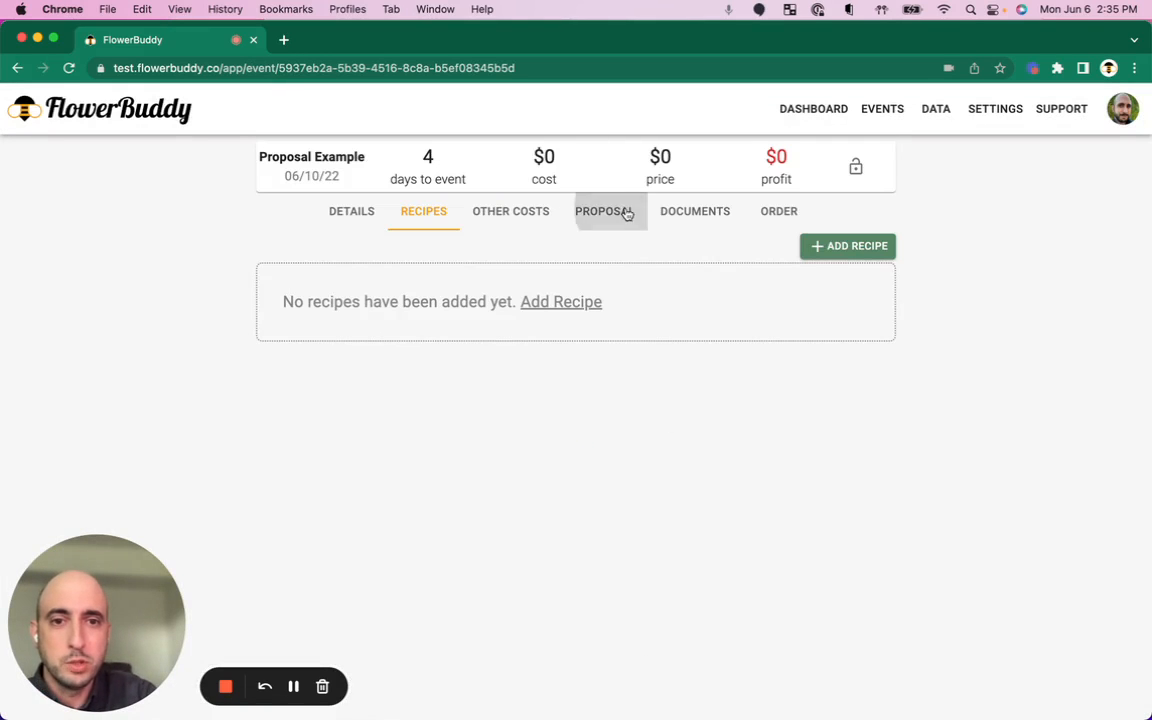
pyautogui.scroll(-2, 814, 592)
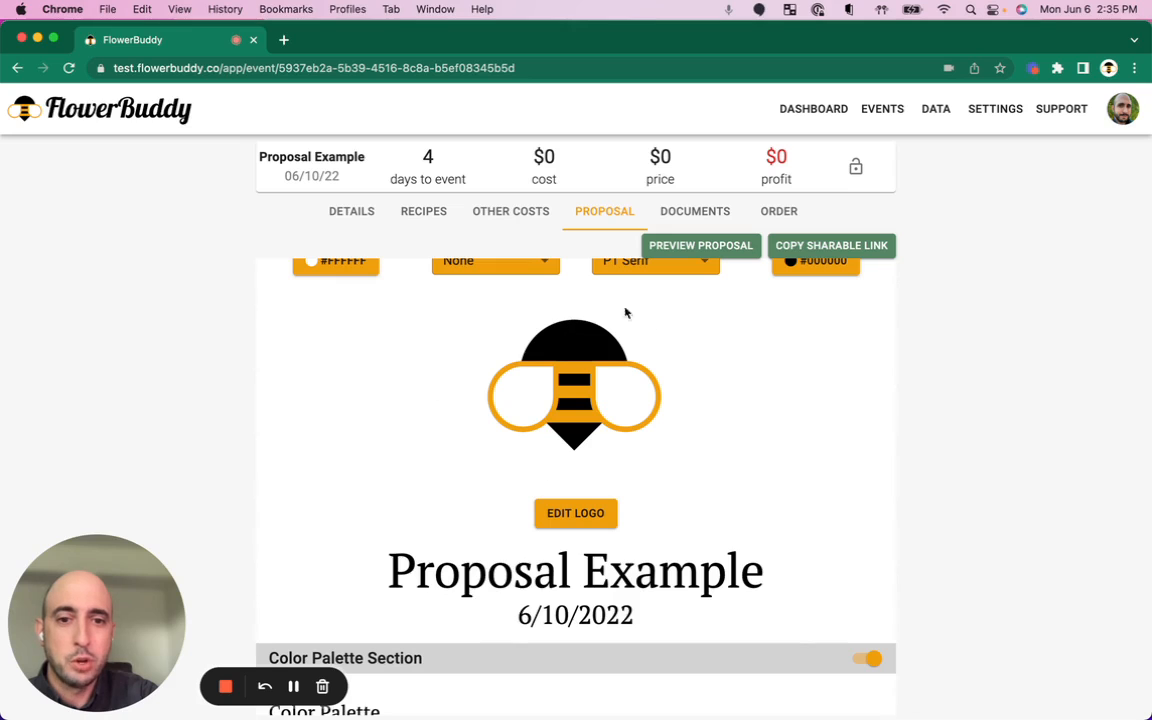
pyautogui.scroll(-5, 746, 442)
pyautogui.scroll(-5, 746, 442)
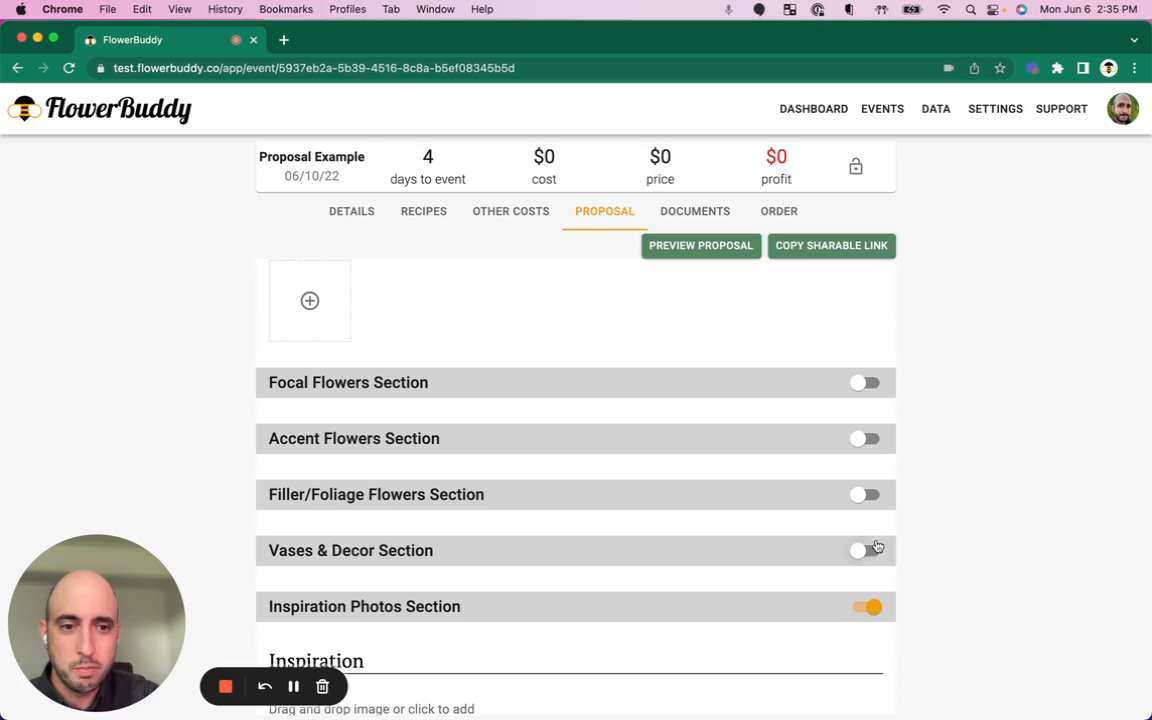
pyautogui.scroll(-15, 663, 463)
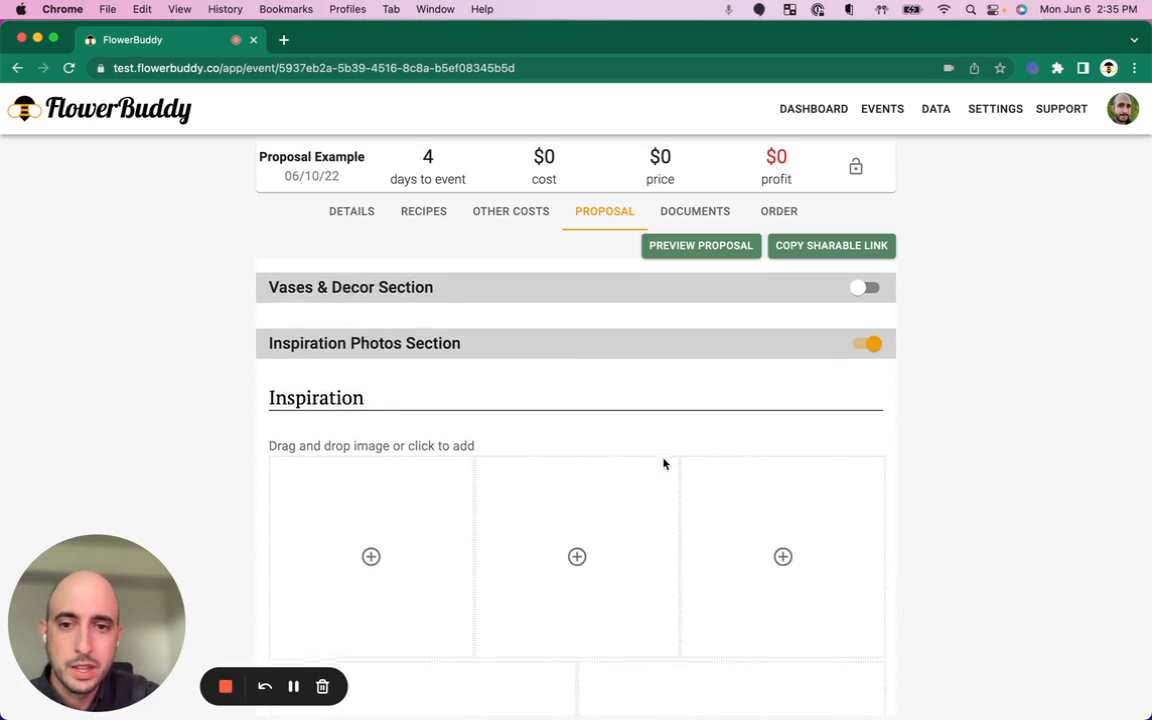
pyautogui.scroll(-2, 662, 463)
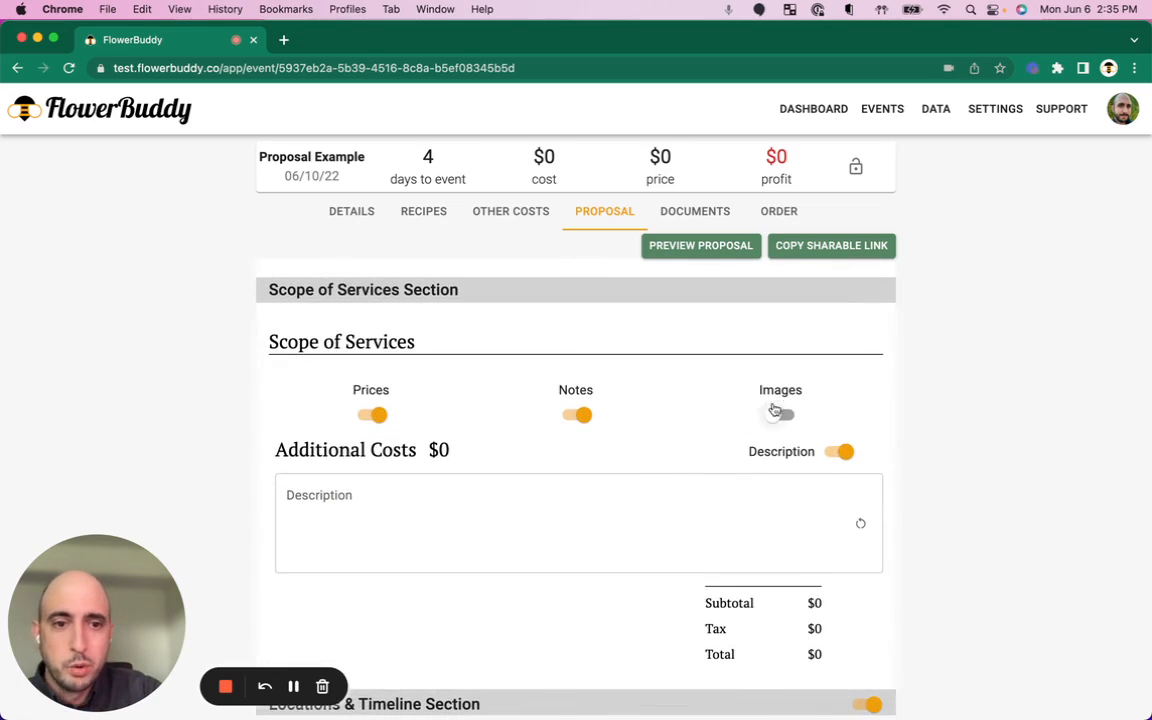
pyautogui.scroll(-5, 657, 426)
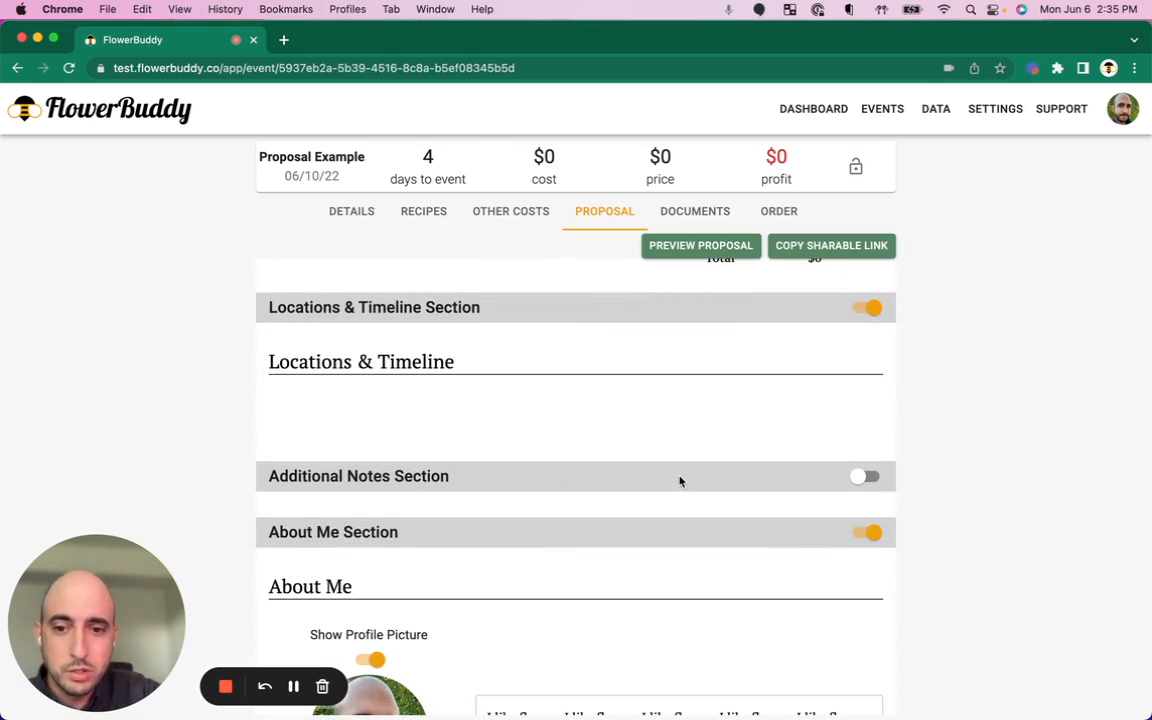
pyautogui.scroll(-5, 680, 481)
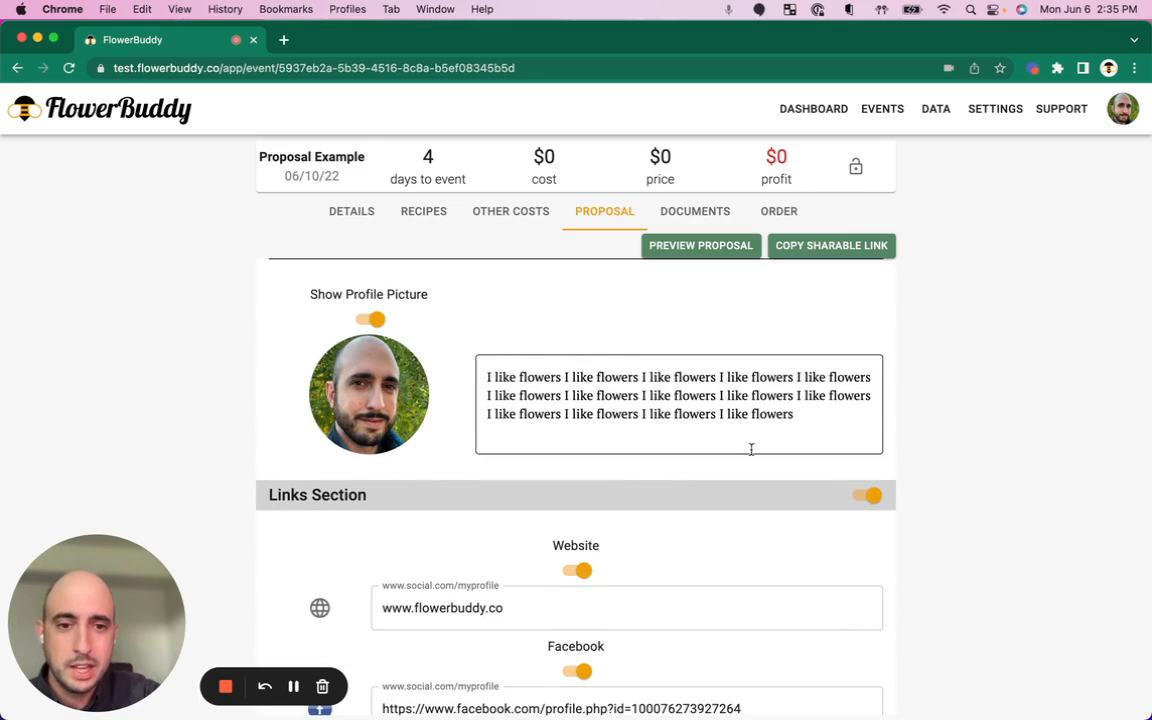
pyautogui.scroll(-3, 782, 410)
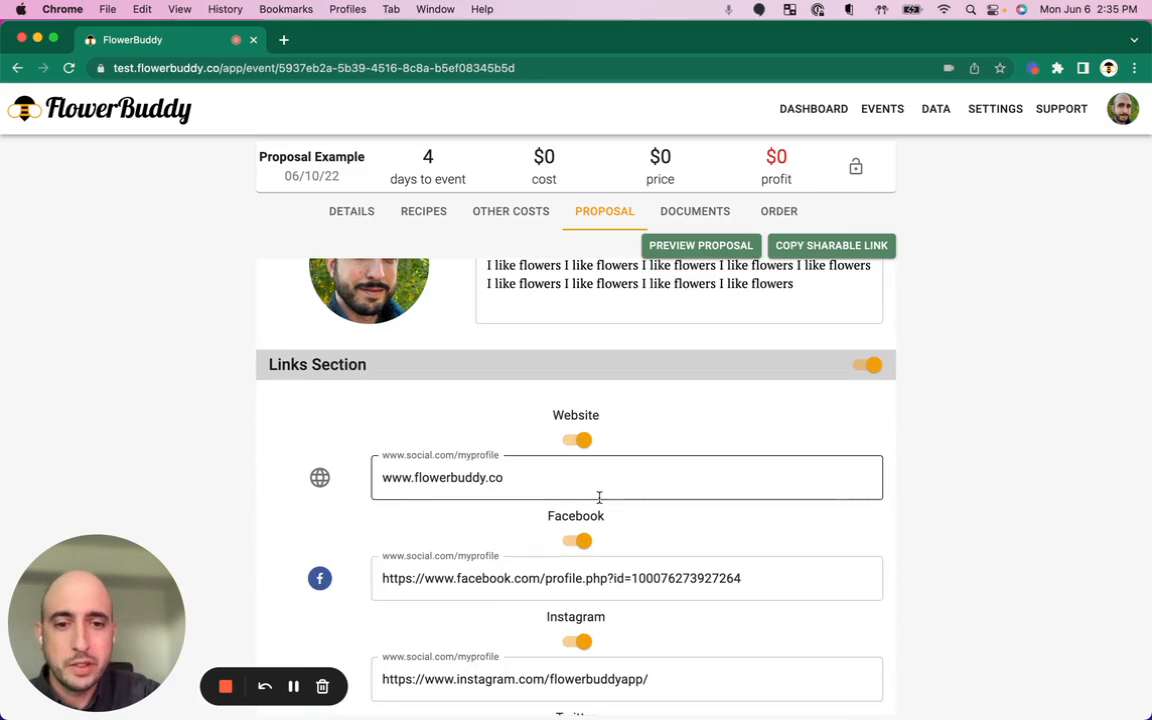
pyautogui.scroll(-3, 605, 520)
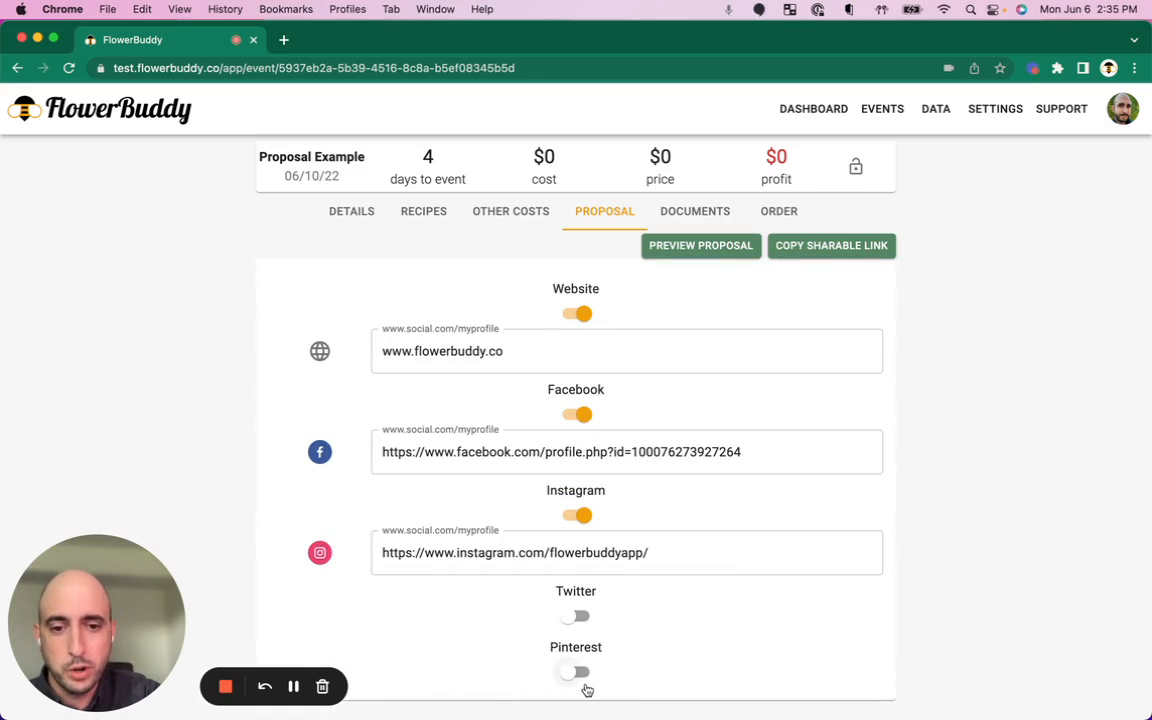
pyautogui.scroll(20, 659, 584)
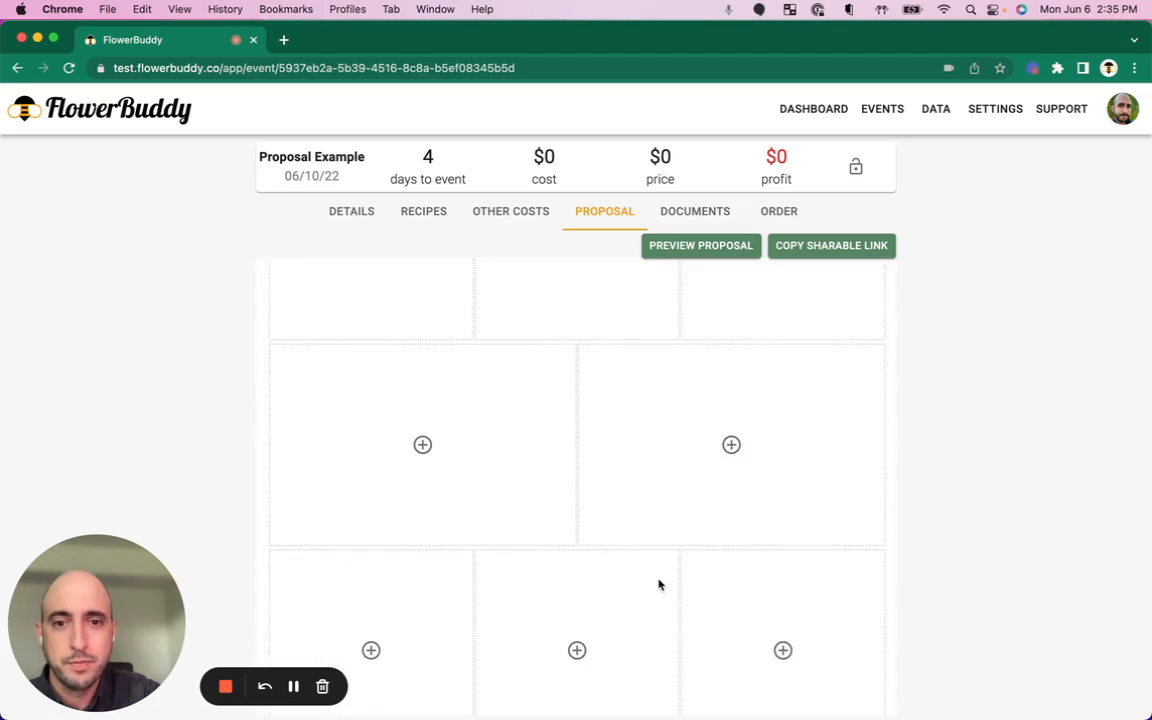
pyautogui.scroll(3, 659, 584)
# Turn on the Focal Flowers, Accent Flowers, Filler/Foliage Flowers and Vases & Decor sections in this event's proposal
pyautogui.scroll(-5, 659, 584)
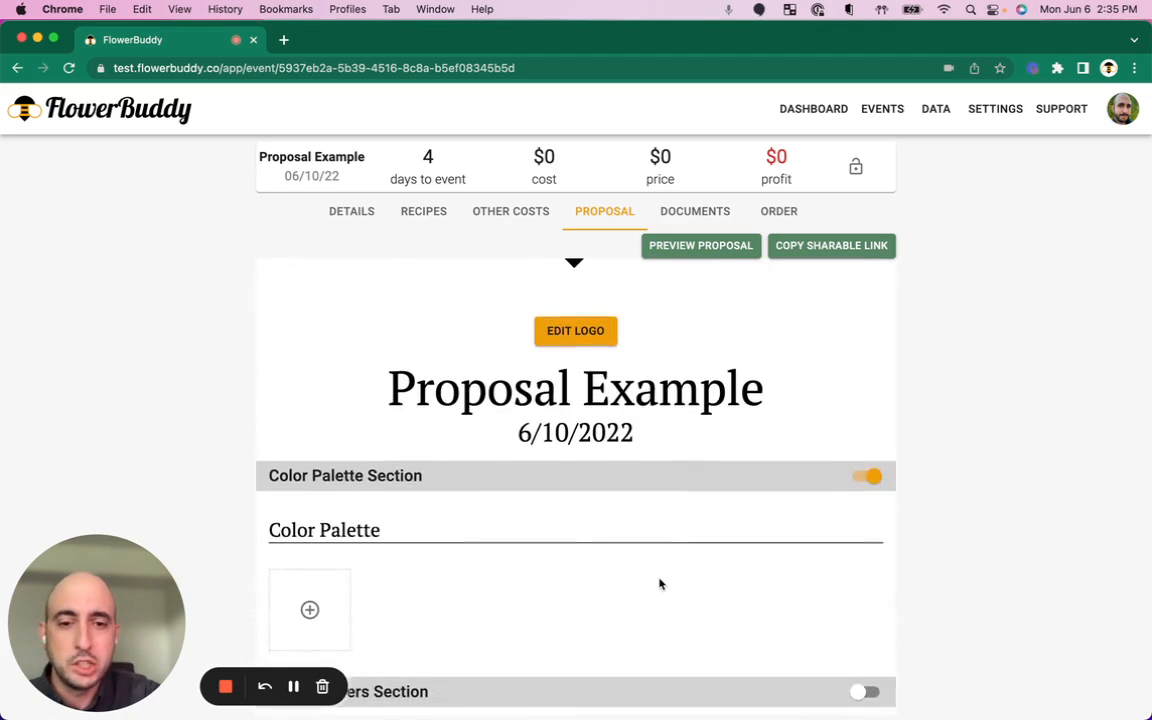
pyautogui.scroll(-3, 659, 584)
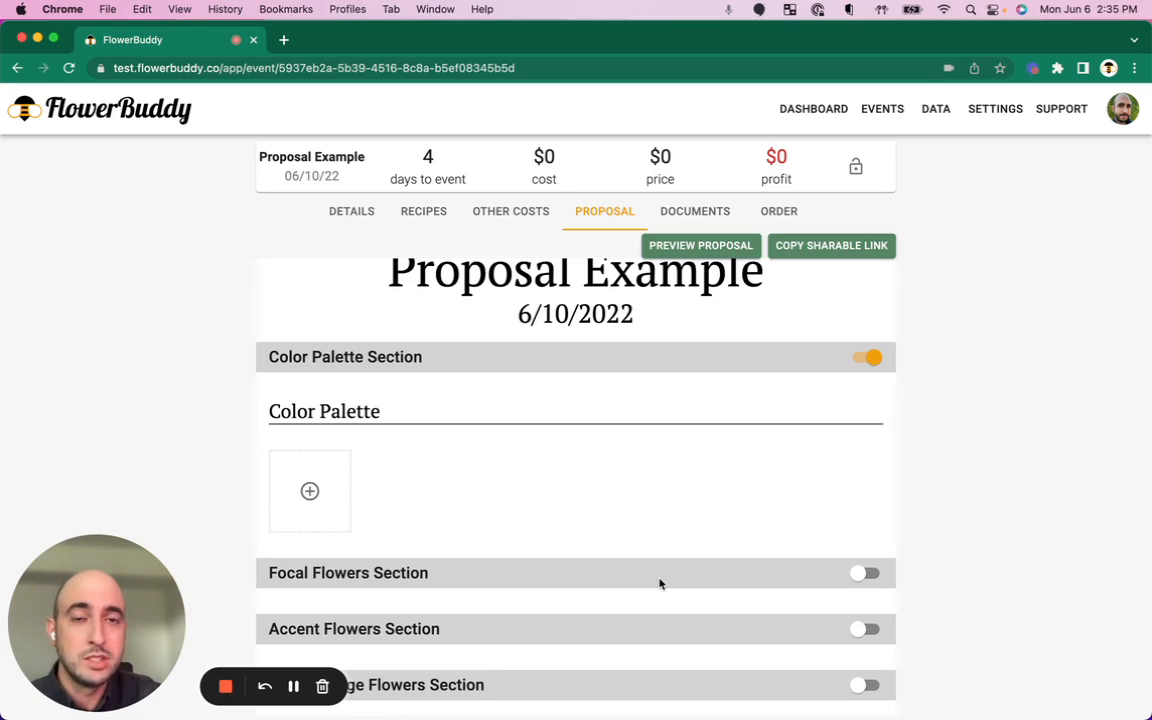
pyautogui.scroll(-5, 815, 574)
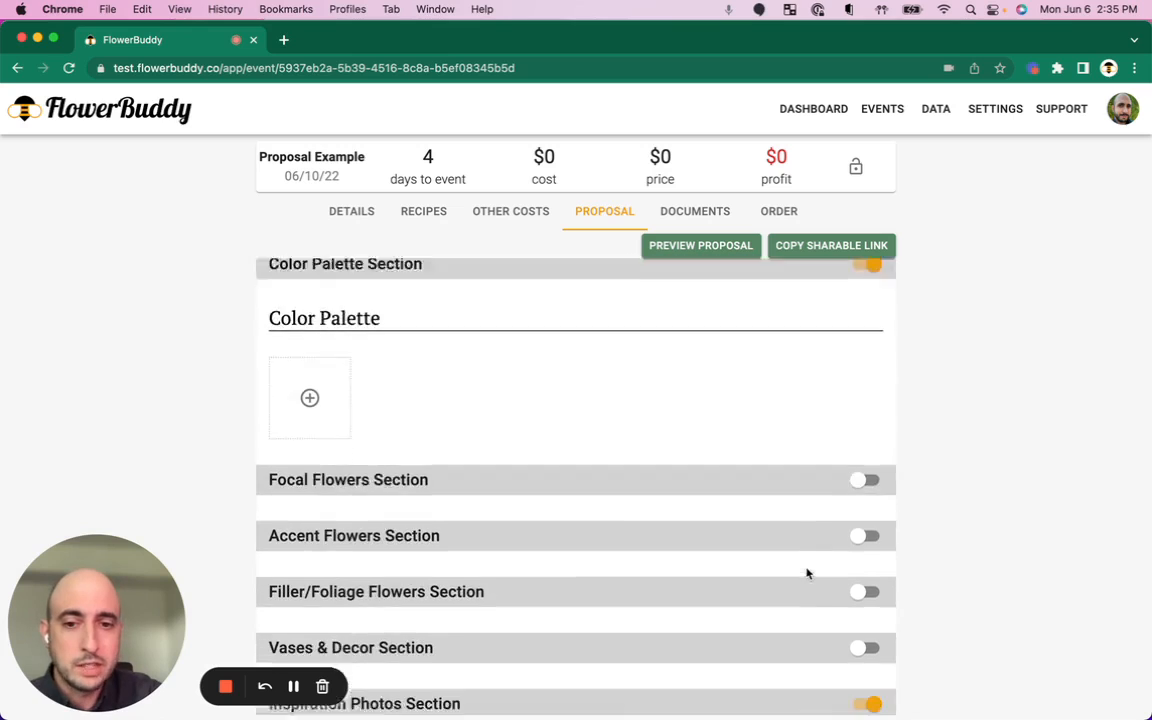
pyautogui.click(866, 403)
pyautogui.scroll(-3, 873, 495)
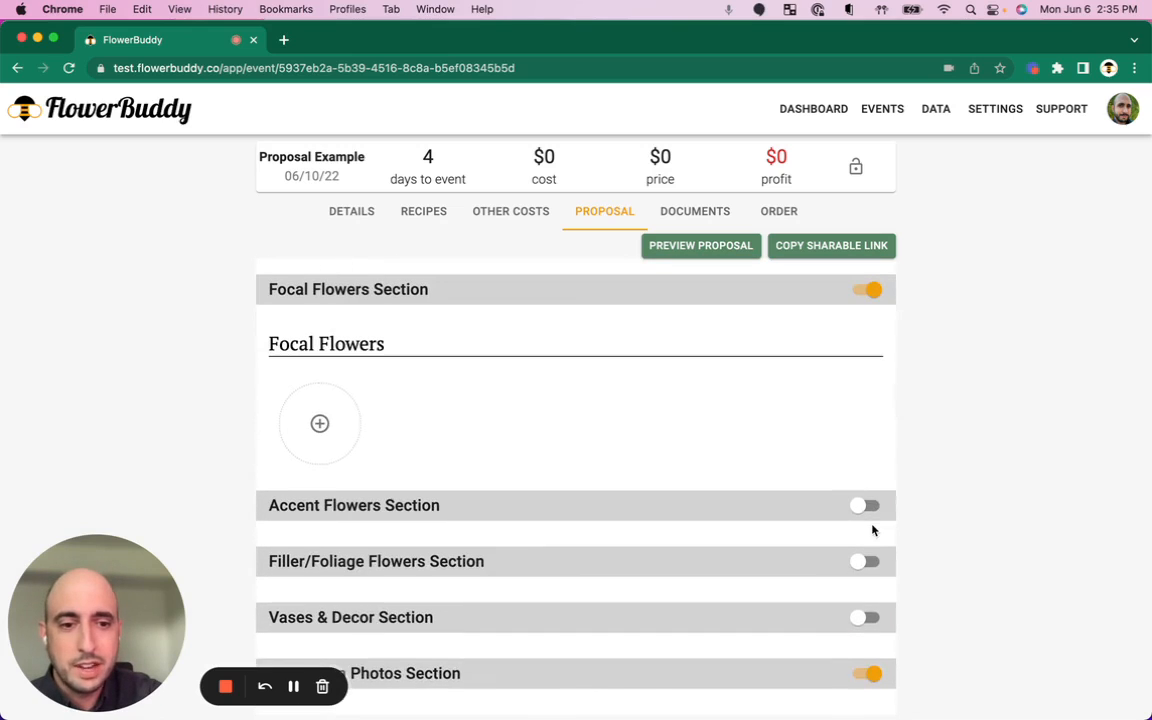
pyautogui.click(866, 508)
pyautogui.scroll(-3, 866, 524)
pyautogui.scroll(-1, 874, 560)
pyautogui.click(868, 578)
pyautogui.scroll(-5, 876, 578)
pyautogui.click(866, 541)
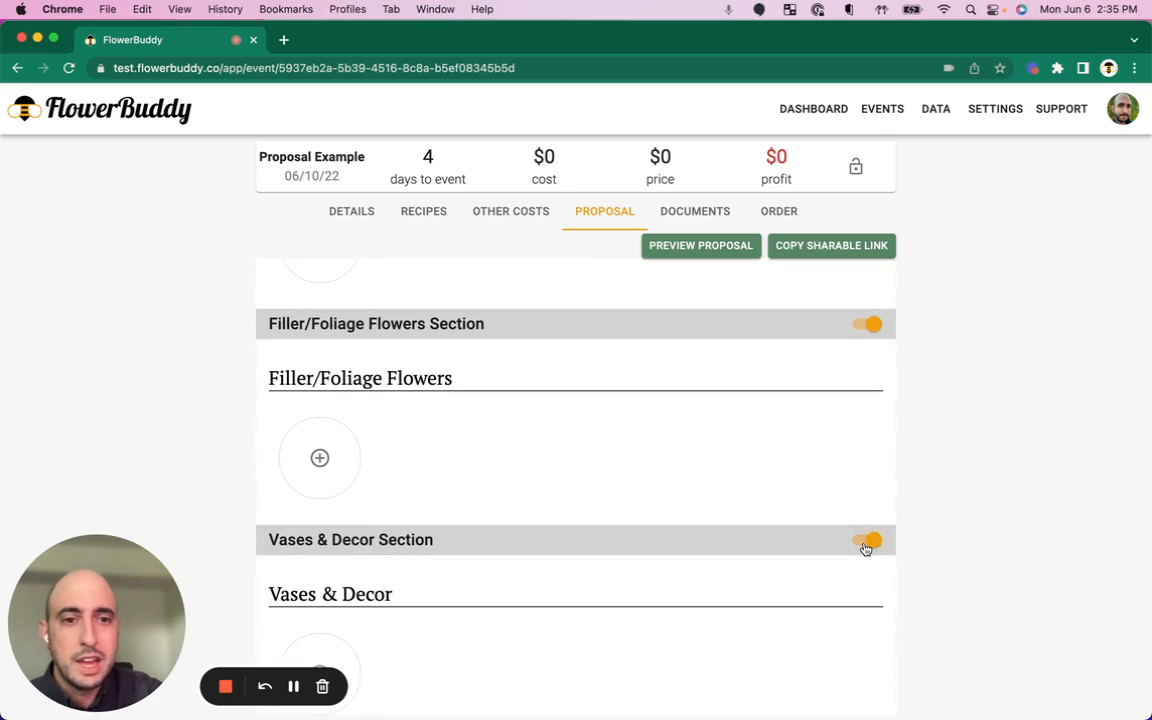
# Look over the event's proposal once more and return to the dashboard
pyautogui.scroll(-10, 866, 547)
pyautogui.scroll(20, 865, 548)
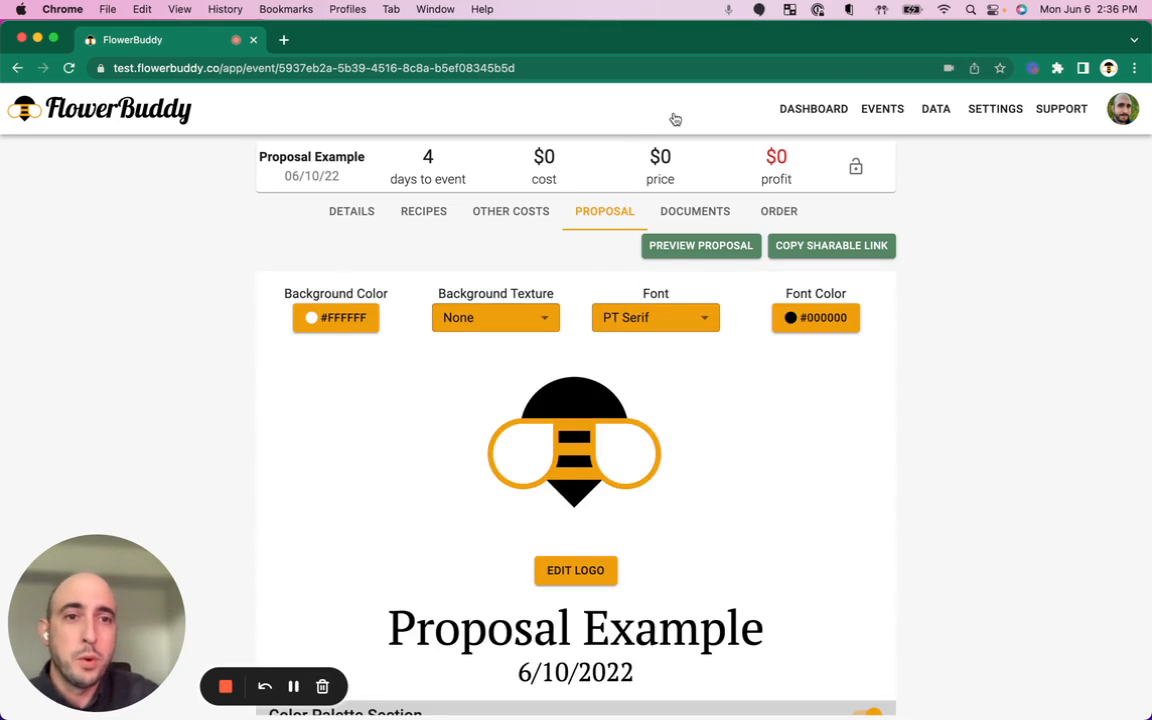
pyautogui.click(828, 112)
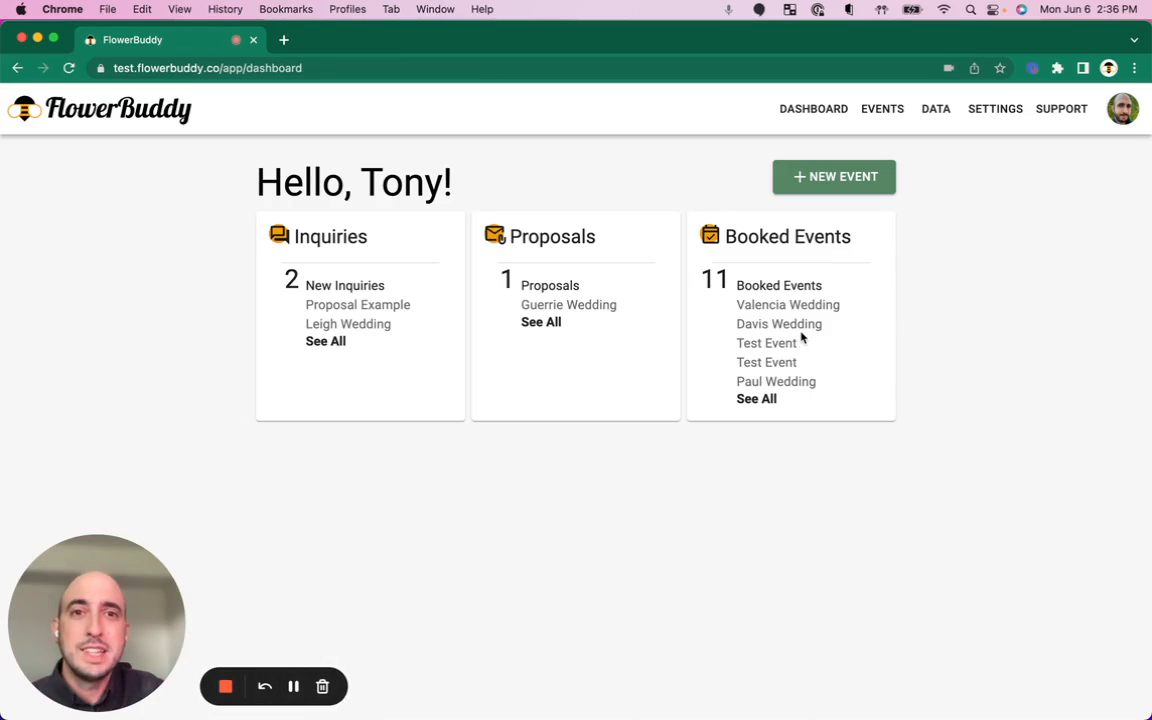